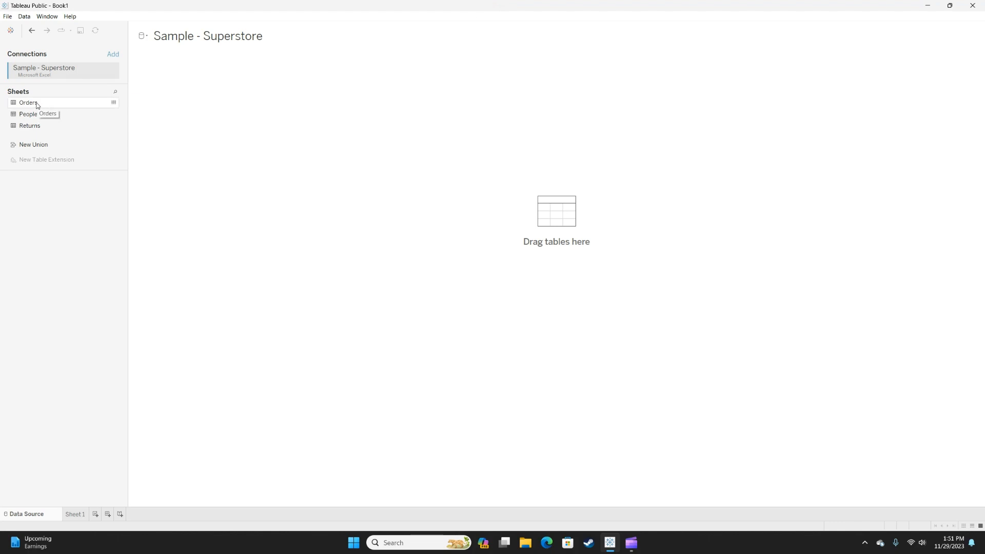
# - Add the Orders sheet to the data source canvas as the first table
pyautogui.moveTo(36, 104); pyautogui.dragTo(203, 106)
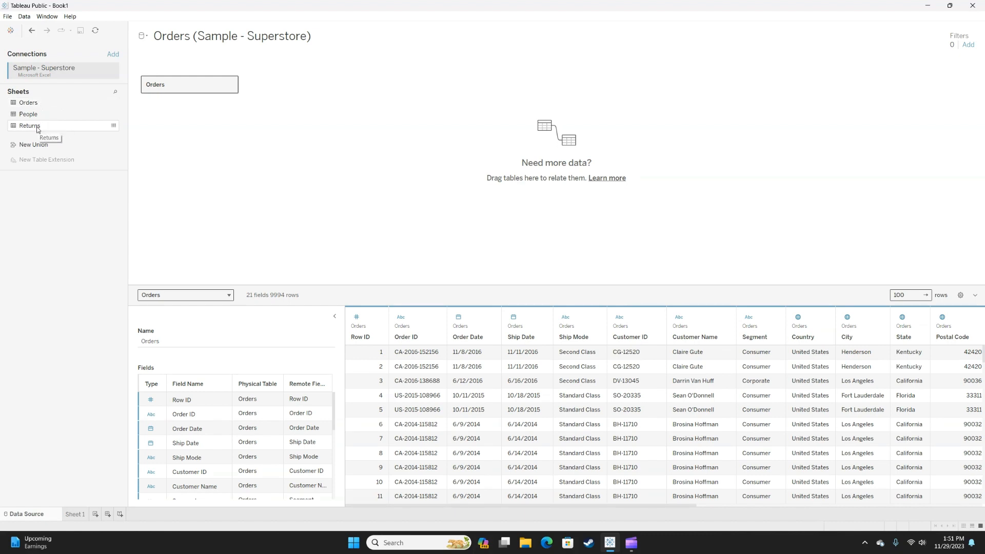
# - Relate the Returns sheet to the Orders table on the canvas, and remove Returns again
pyautogui.moveTo(41, 127); pyautogui.dragTo(314, 101)
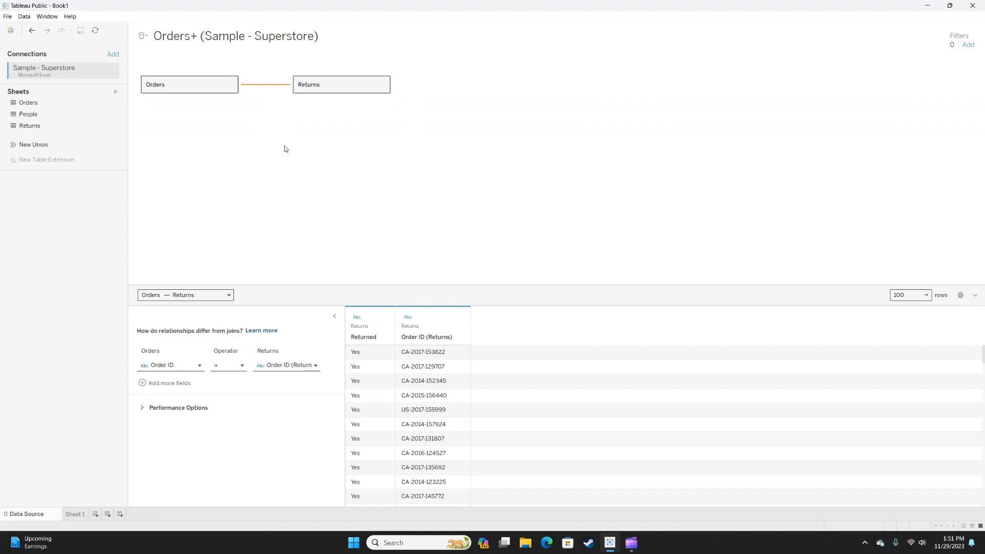
pyautogui.click(383, 84)
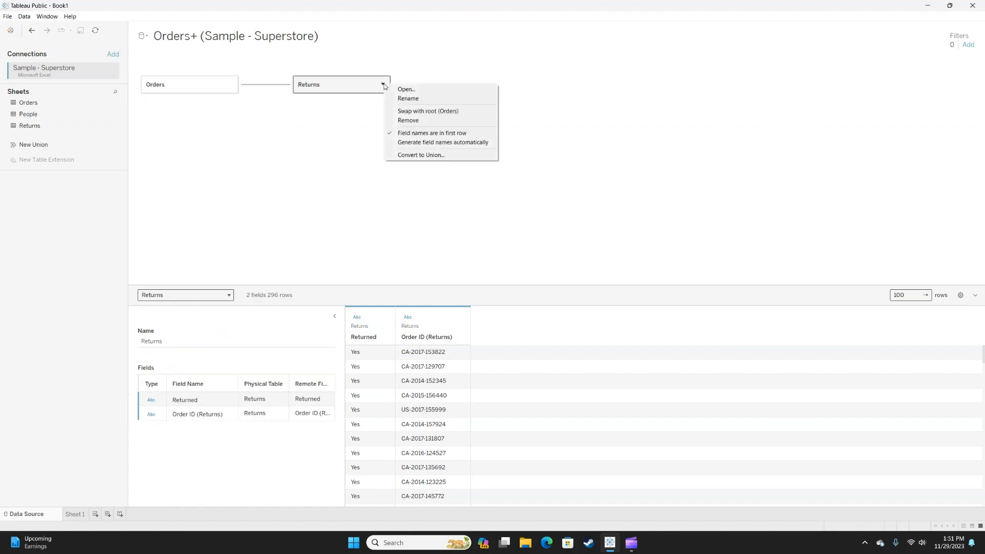
pyautogui.click(418, 120)
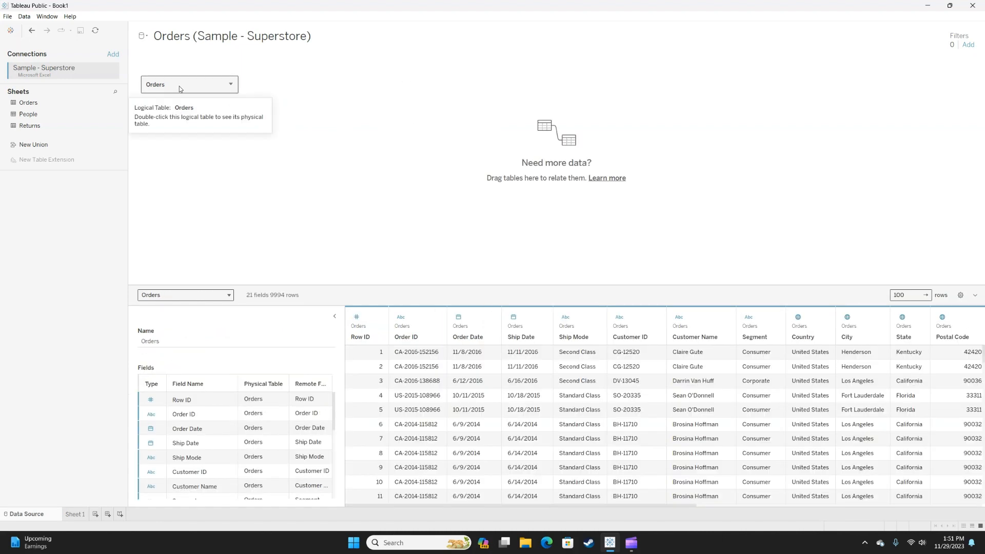
# - Open the physical layer of the Orders table and join the Returns sheet to it
pyautogui.doubleClick(179, 86)
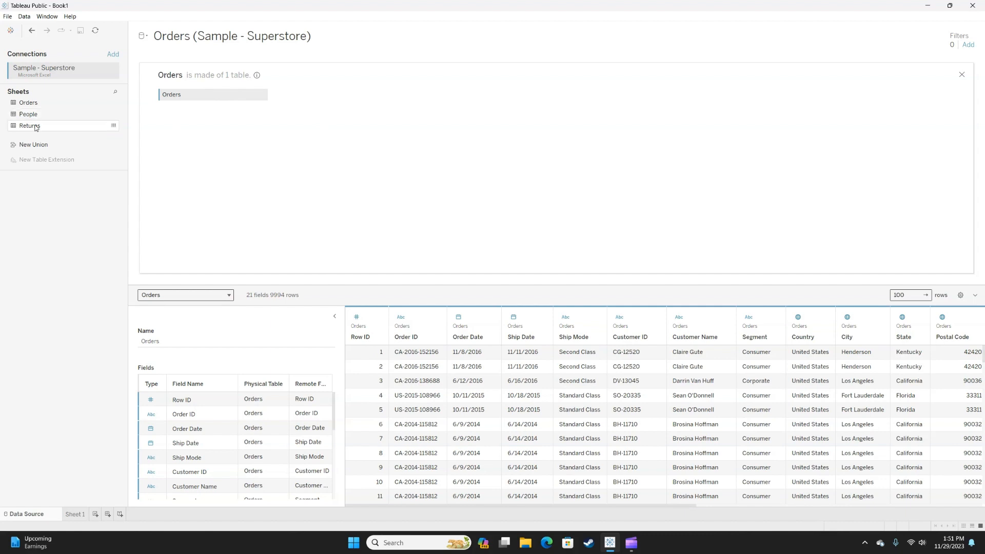
pyautogui.moveTo(34, 126); pyautogui.dragTo(337, 111)
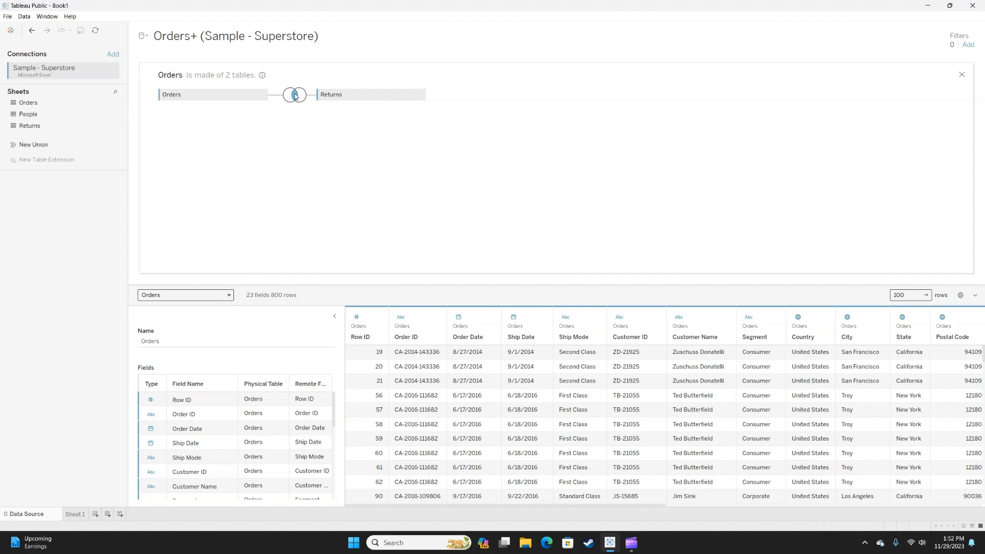
# - Try the left, right and full outer joins between Orders and Returns, and settle on the left join
pyautogui.click(296, 97)
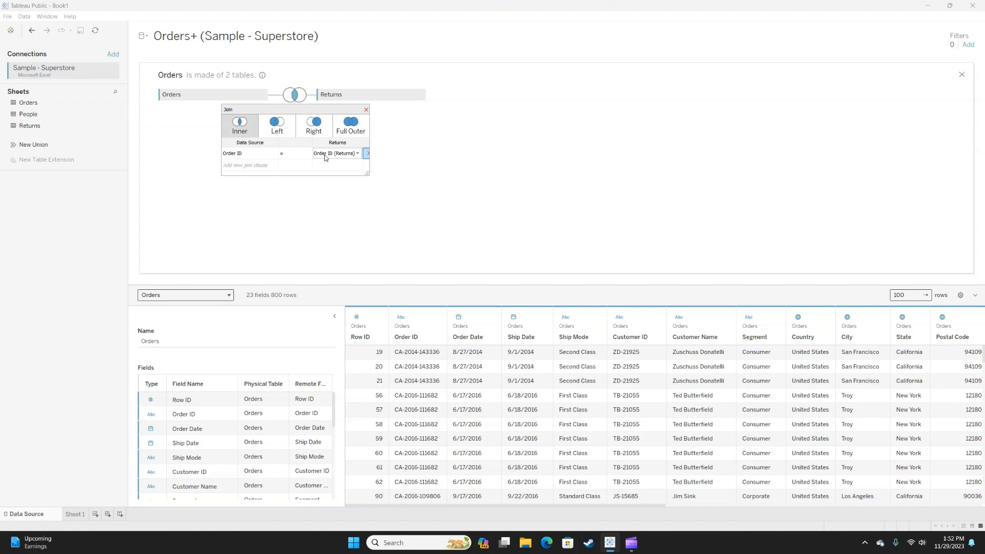
pyautogui.click(282, 130)
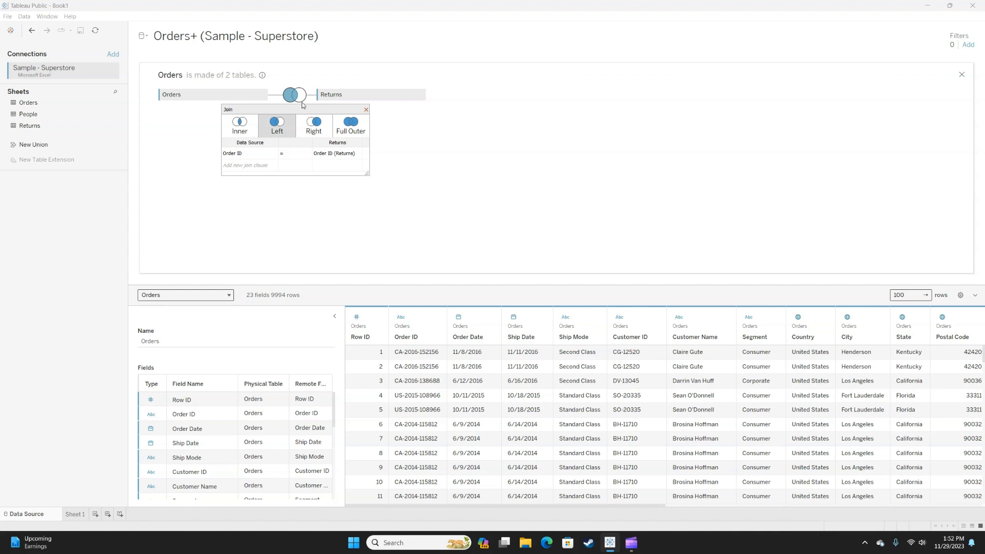
pyautogui.click(310, 132)
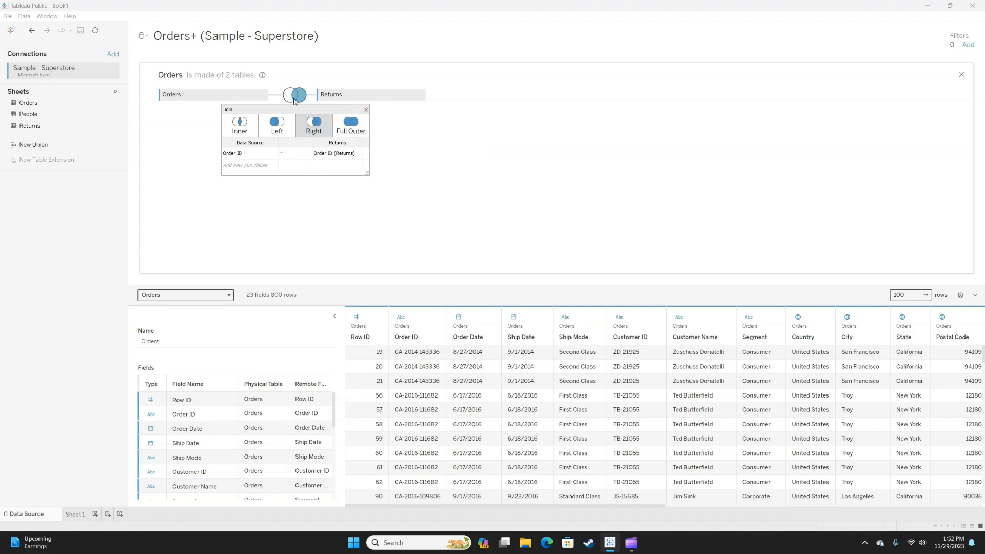
pyautogui.click(347, 127)
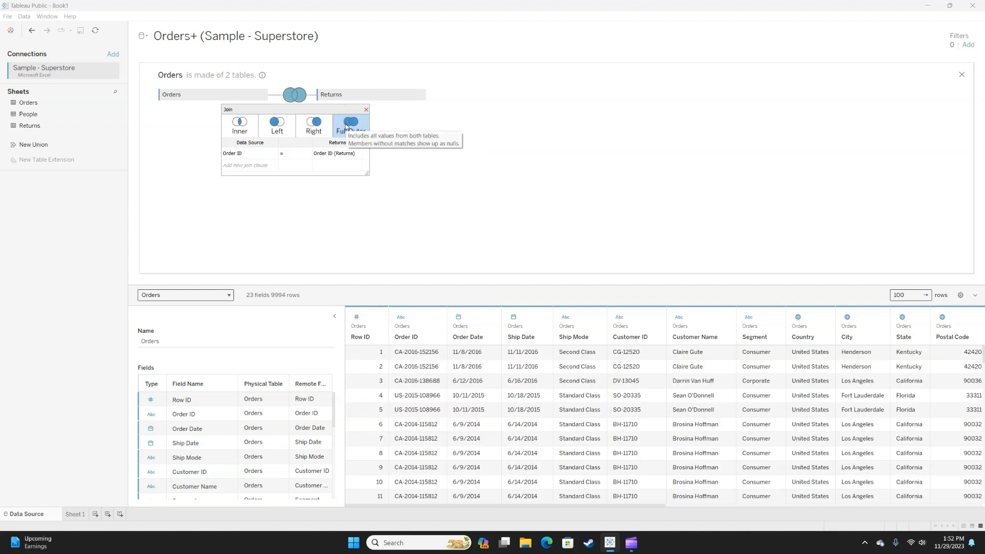
pyautogui.click(274, 129)
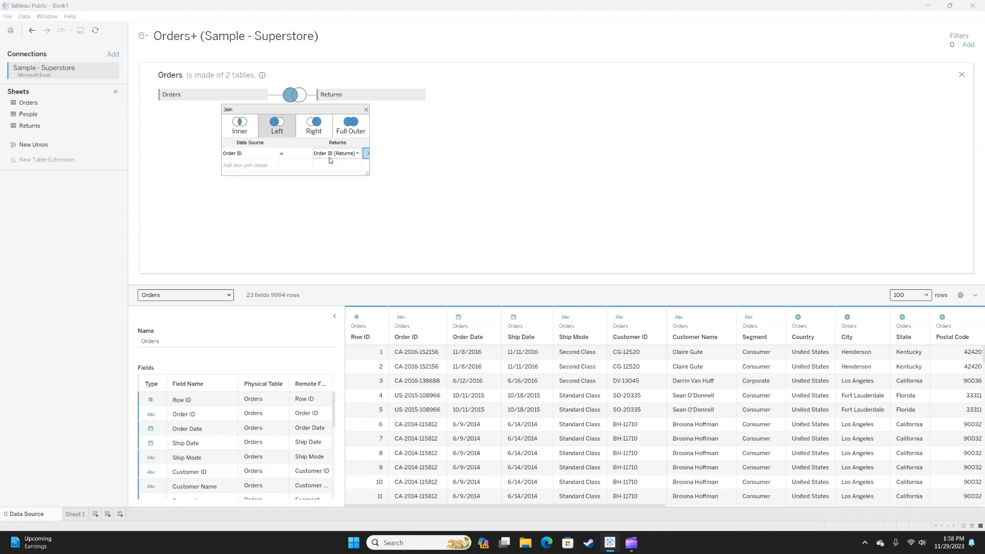
# - Try a second join clause matching Order Date to the join calculation DATE(TODAY()), and close the join settings
pyautogui.click(271, 167)
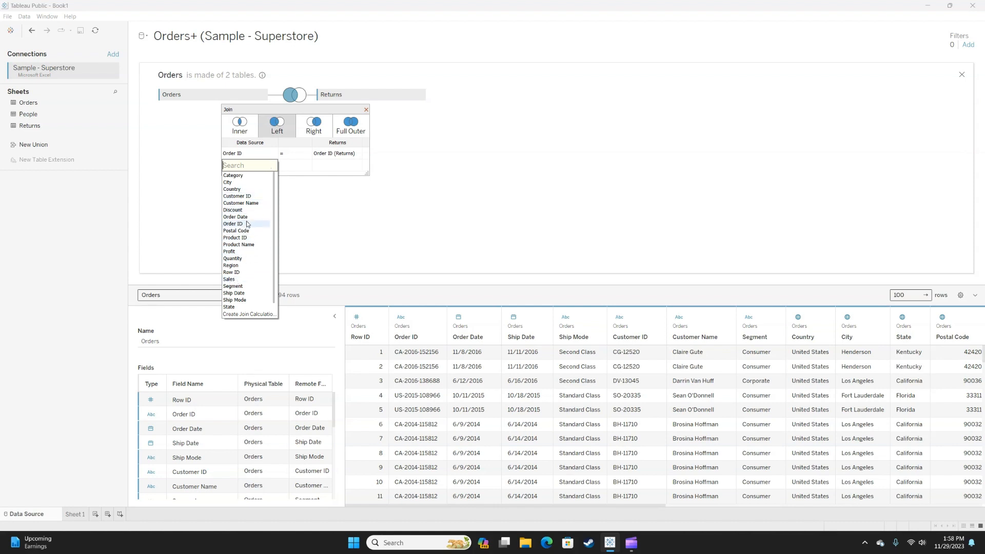
pyautogui.scroll(-1, 246, 261)
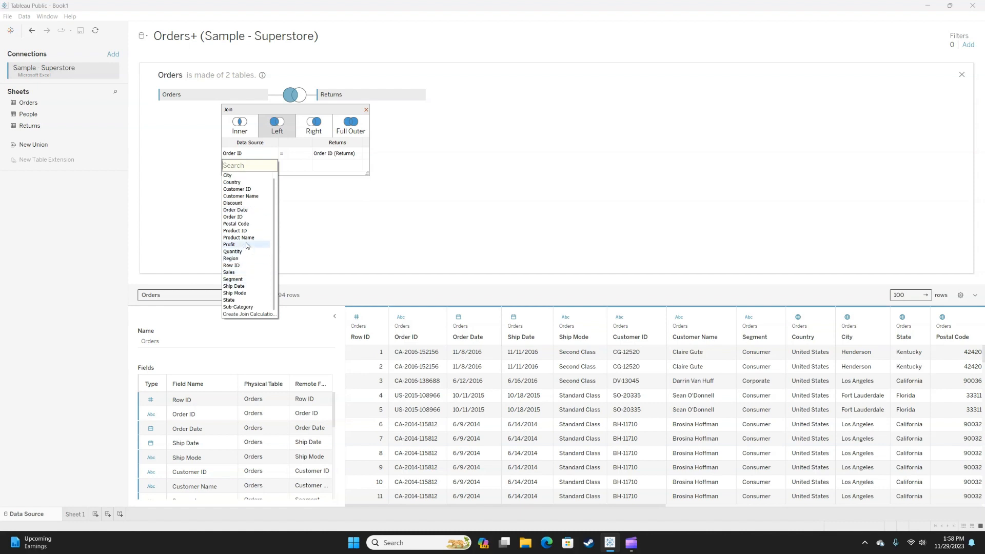
pyautogui.click(240, 210)
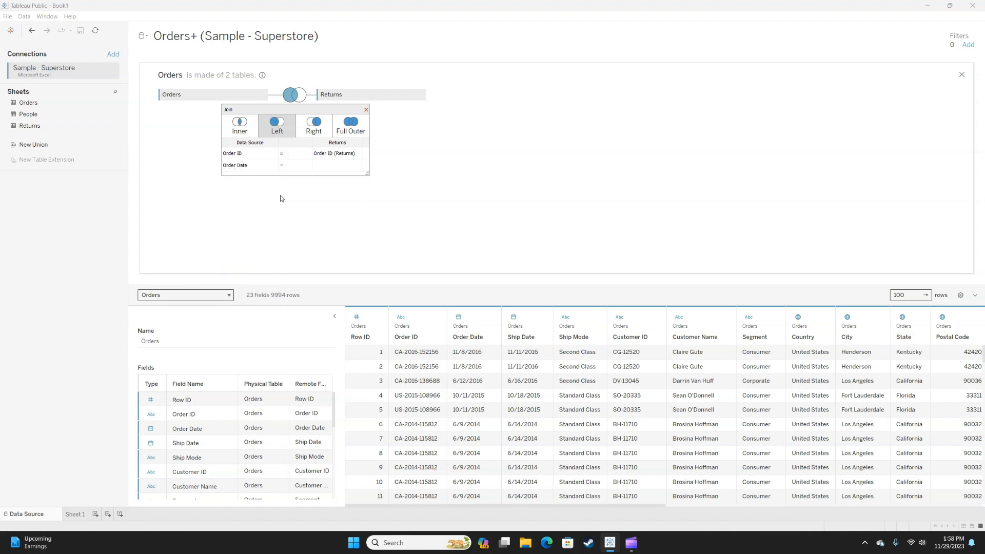
pyautogui.click(295, 166)
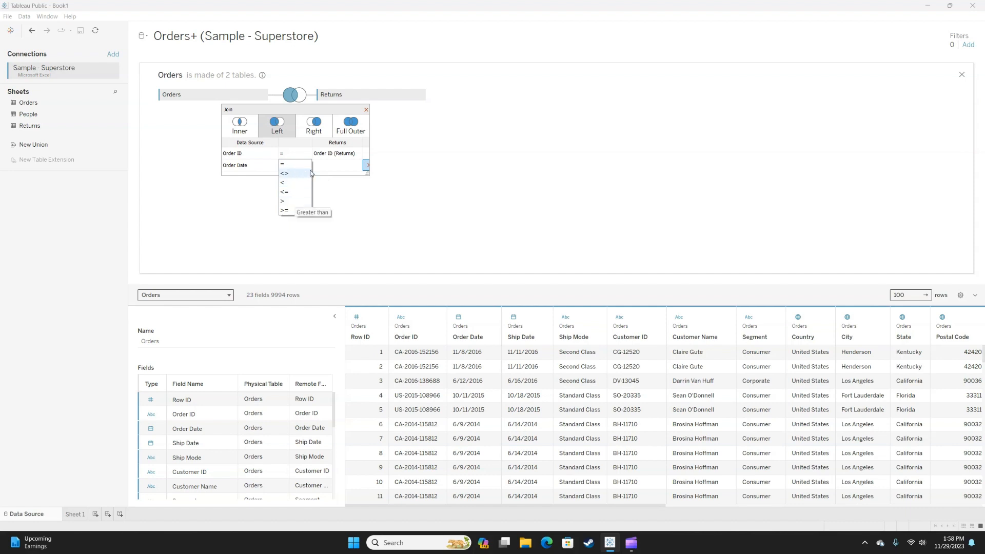
pyautogui.click(342, 166)
pyautogui.click(342, 166)
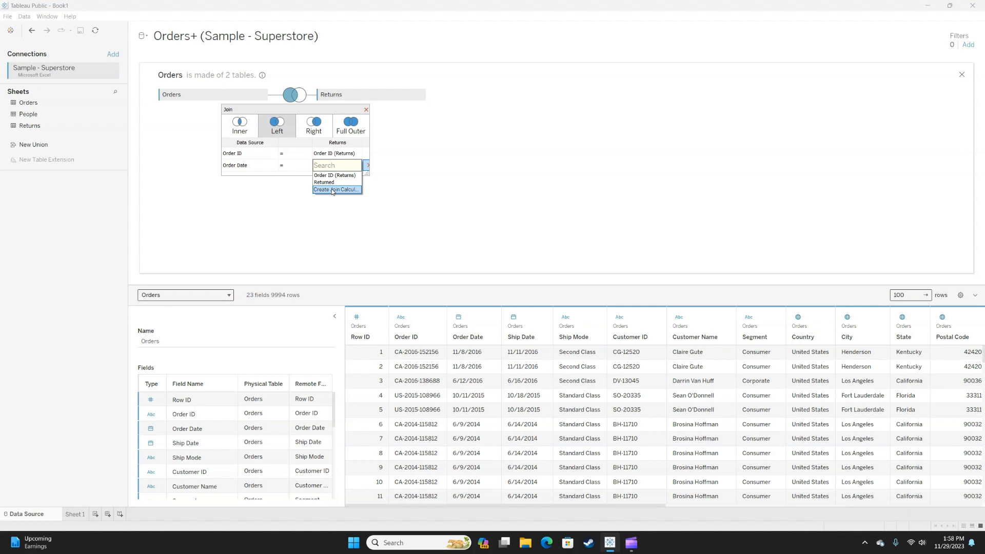
pyautogui.click(331, 189)
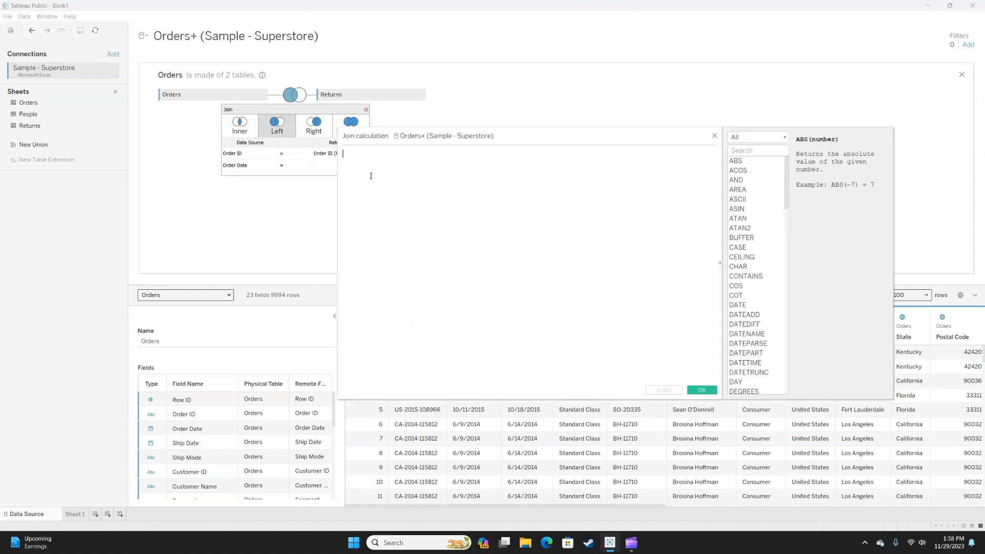
pyautogui.write('DATE(')
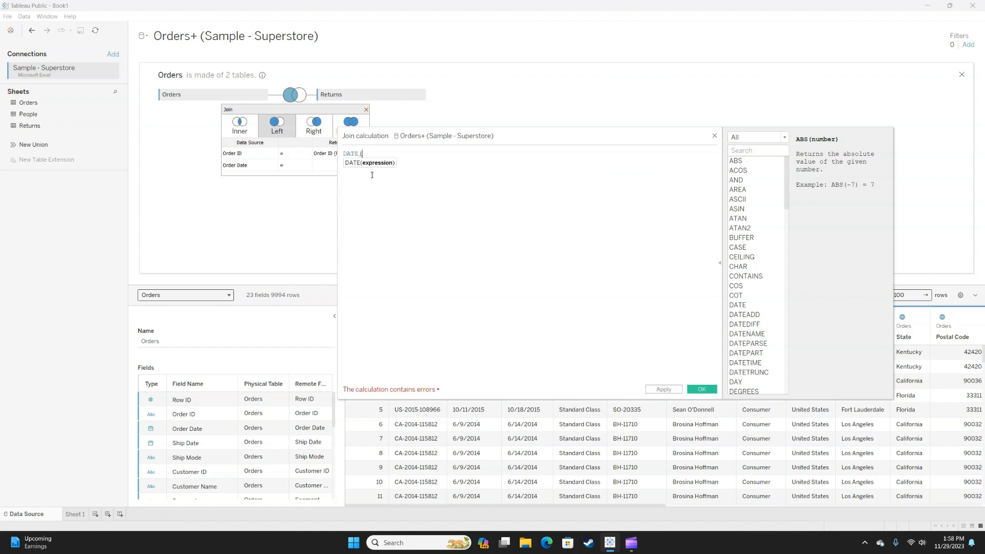
pyautogui.write('TODAY())')
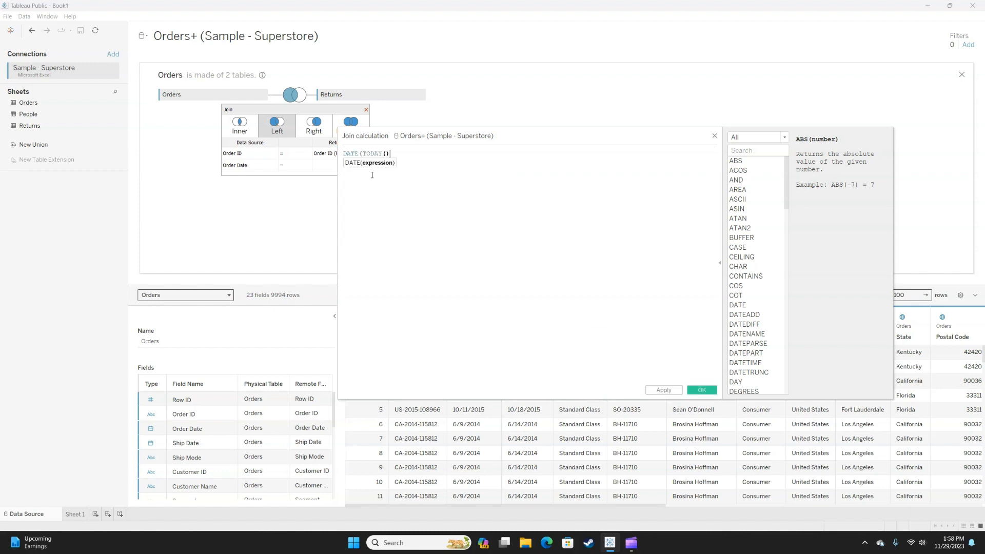
pyautogui.click(698, 391)
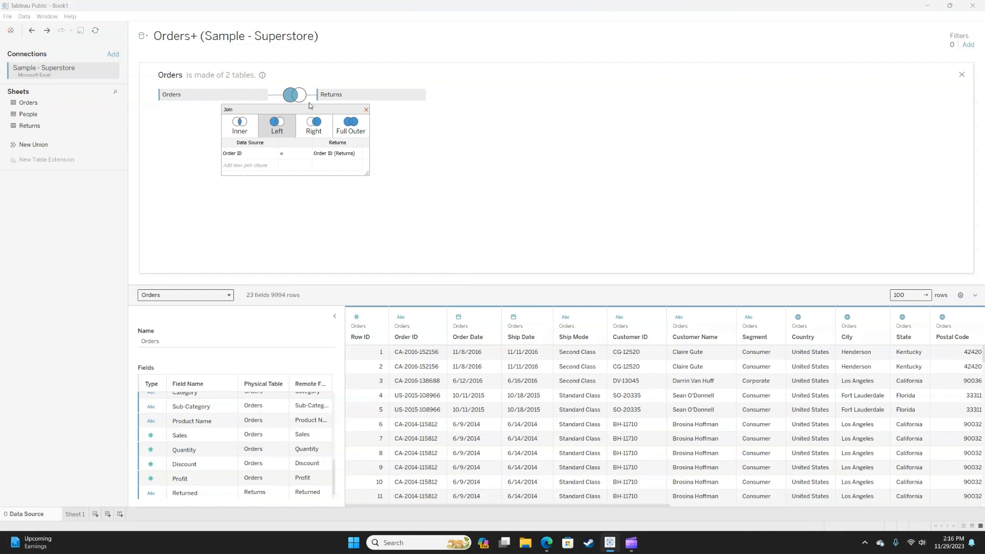
pyautogui.click(366, 109)
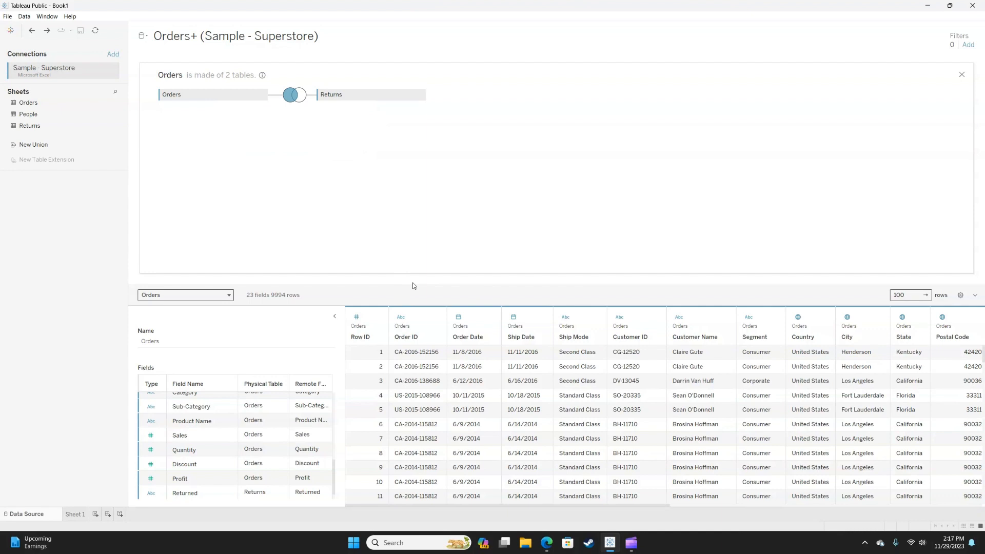
# - Hide the Row ID column in the data preview
pyautogui.click(369, 318)
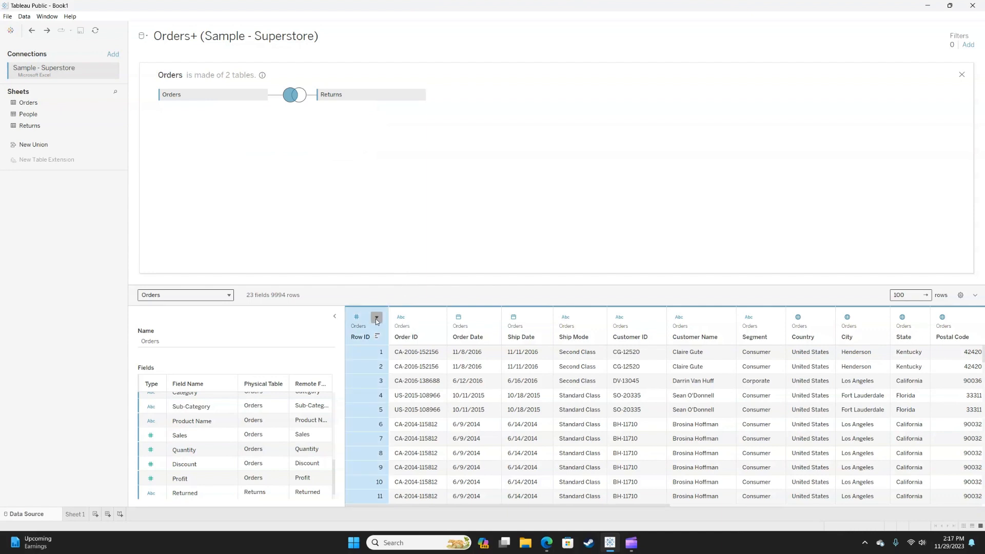
pyautogui.click(377, 318)
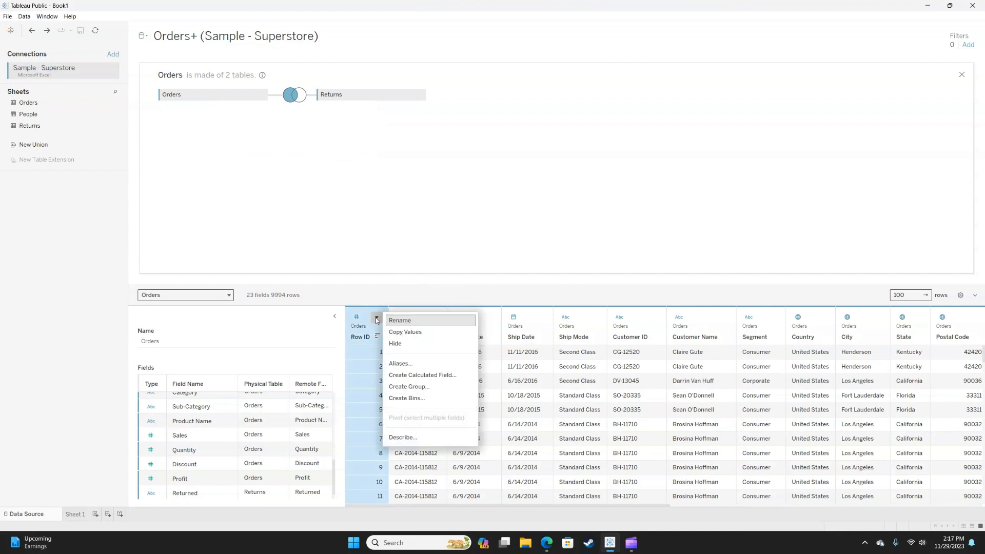
pyautogui.click(405, 342)
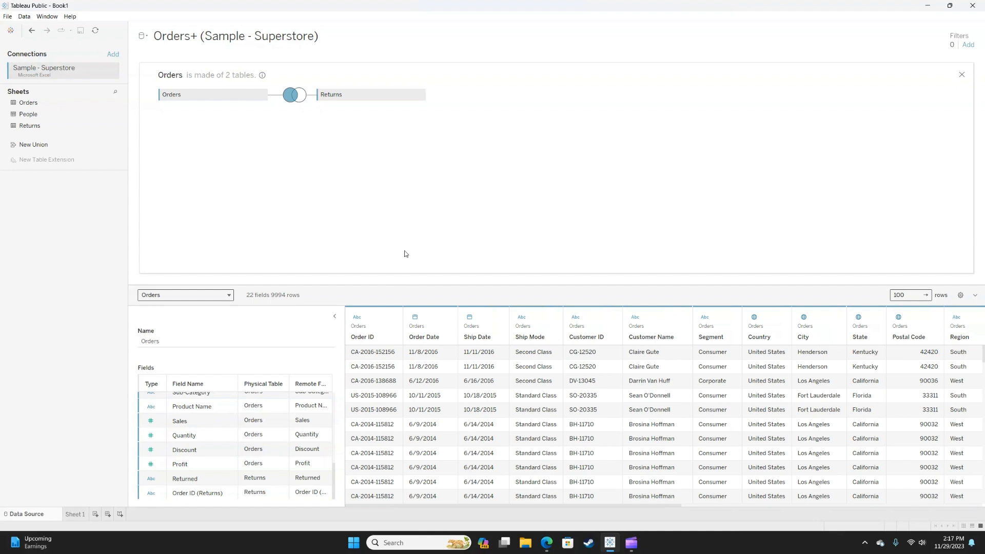
# - Rename the Segment column to Customer Level
pyautogui.click(714, 340)
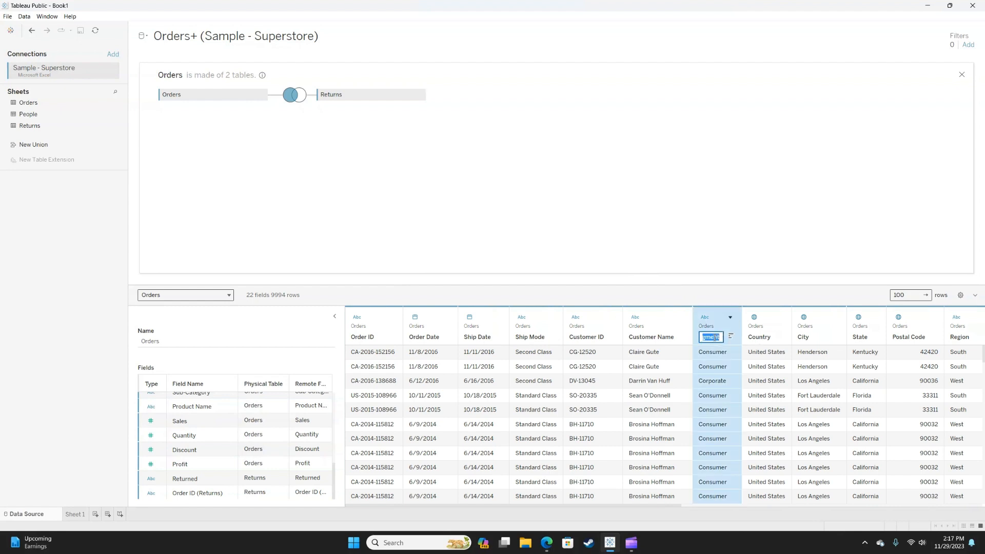
pyautogui.write('Customer Level')
pyautogui.press('Return')
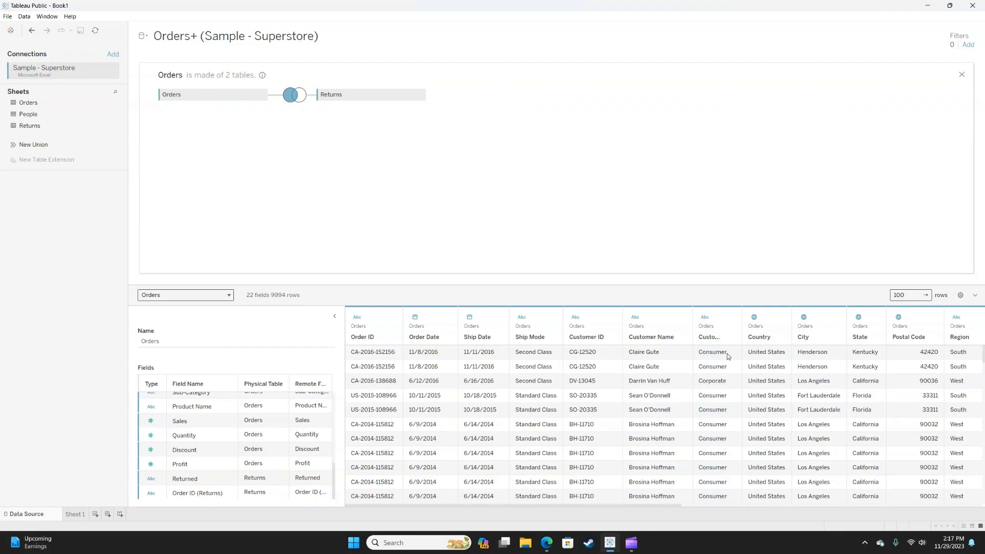
# - Set aliases for the Customer Level values: Corporate as Gold, Consumer as Silver and Home Office as Bronze
pyautogui.moveTo(716, 339)
pyautogui.click(730, 318)
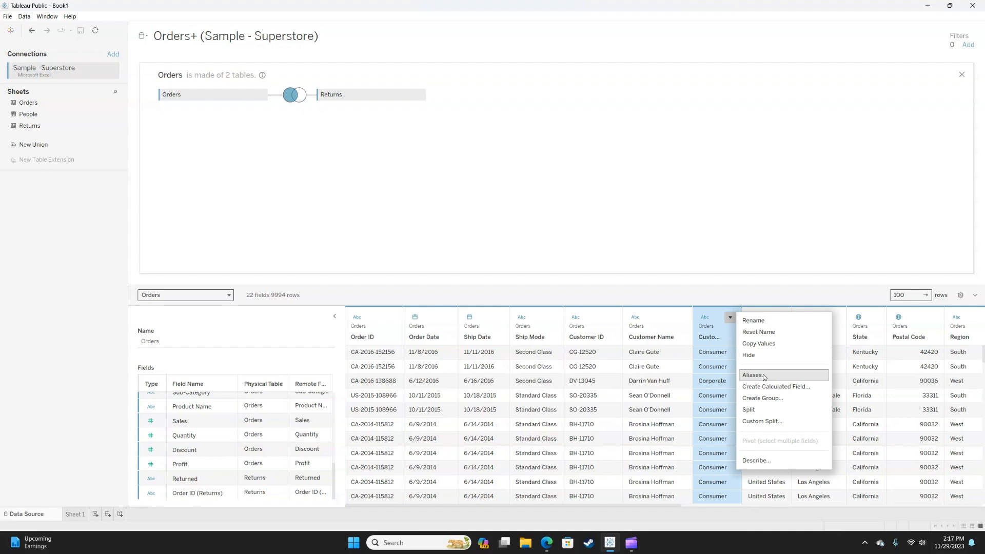
pyautogui.click(763, 377)
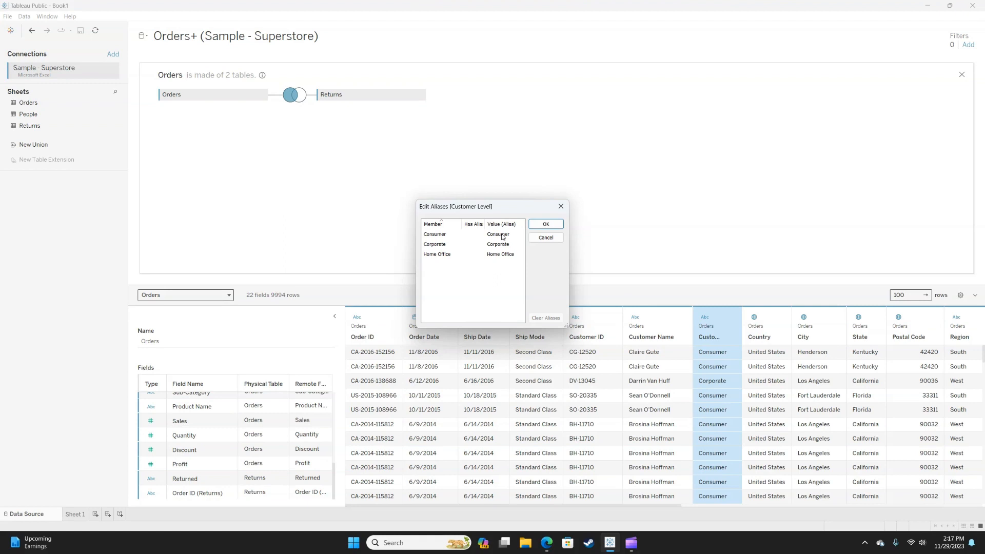
pyautogui.doubleClick(500, 244)
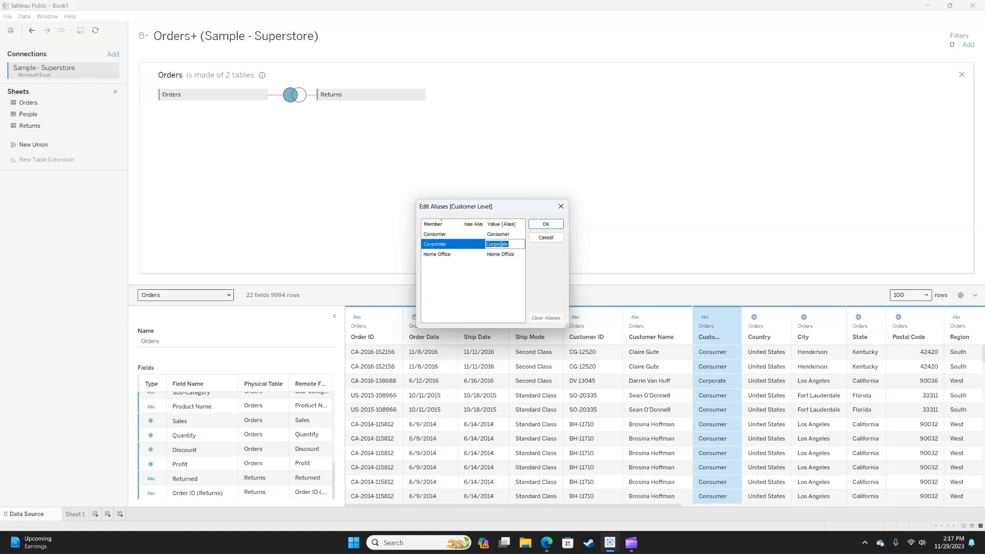
pyautogui.write('Gold')
pyautogui.doubleClick(505, 234)
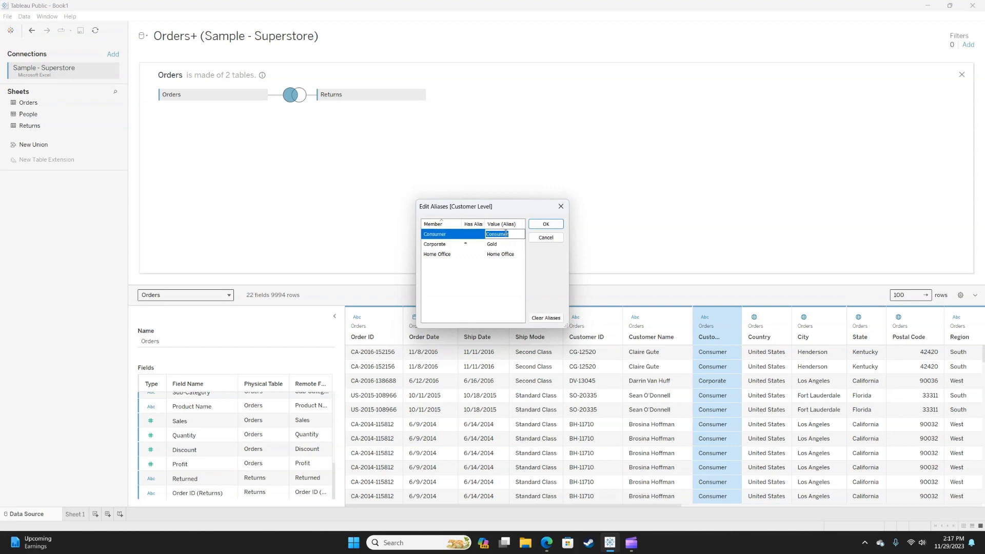
pyautogui.write('Silver')
pyautogui.doubleClick(512, 255)
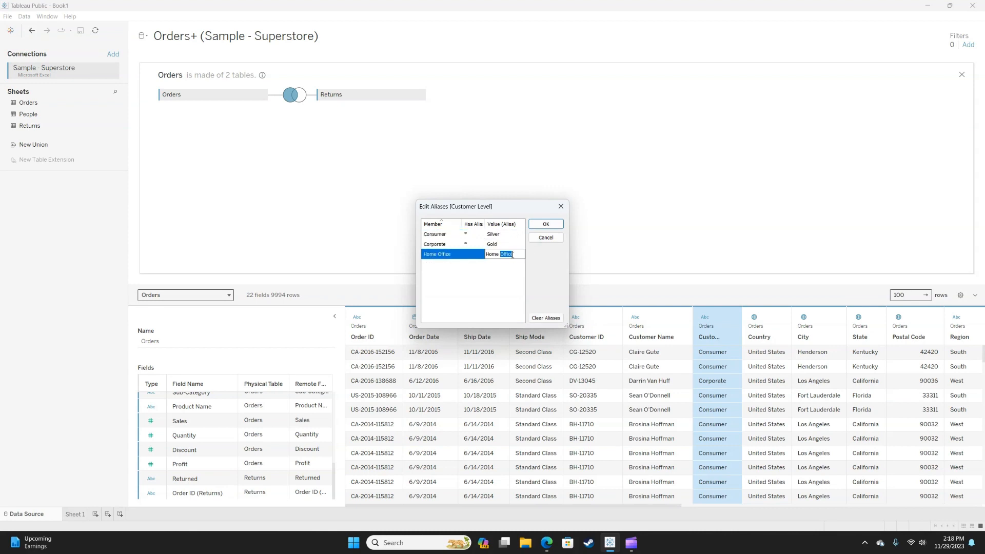
pyautogui.hotkey('ctrl', 'a')
pyautogui.write('Bronze')
pyautogui.click(544, 226)
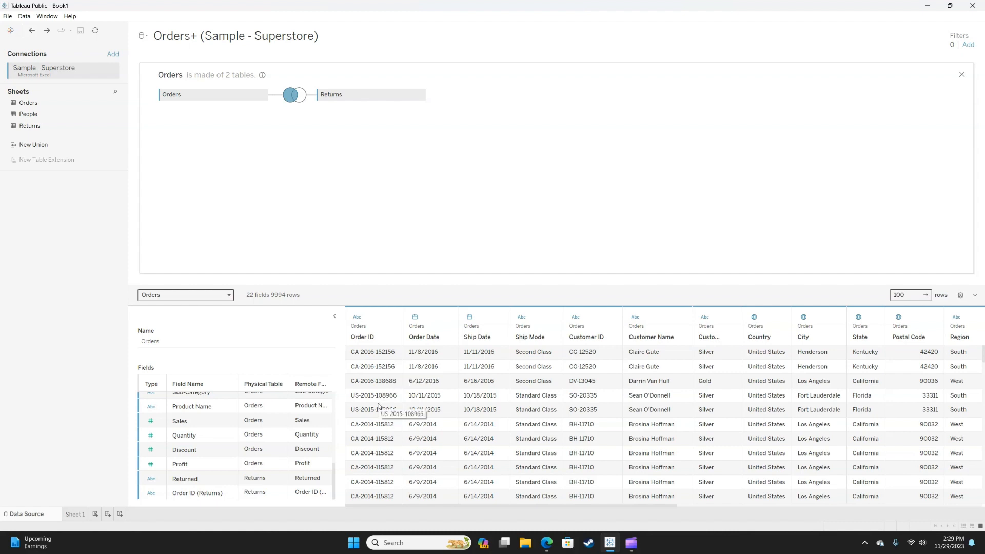
# - Split the Order ID column automatically and bring the resulting split columns into view
pyautogui.click(391, 318)
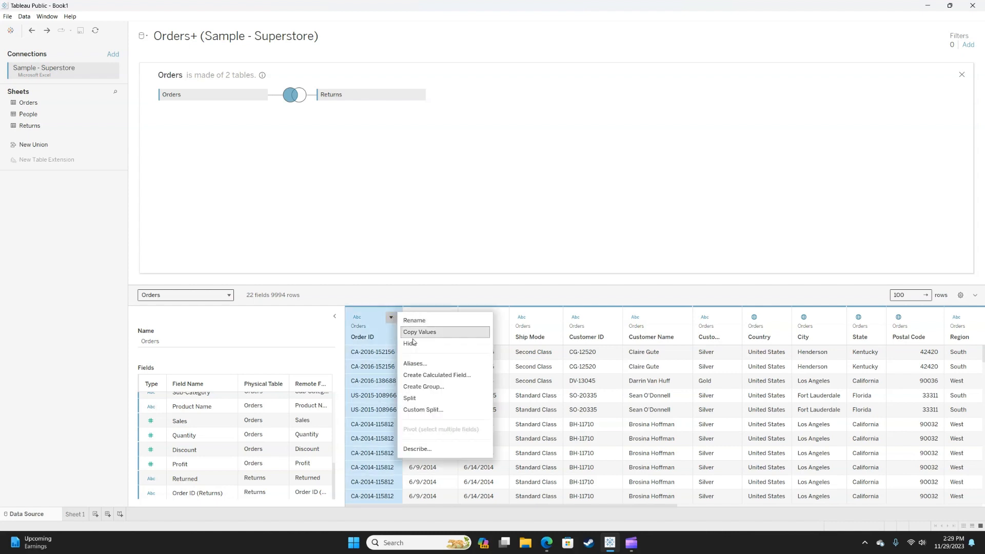
pyautogui.click(418, 398)
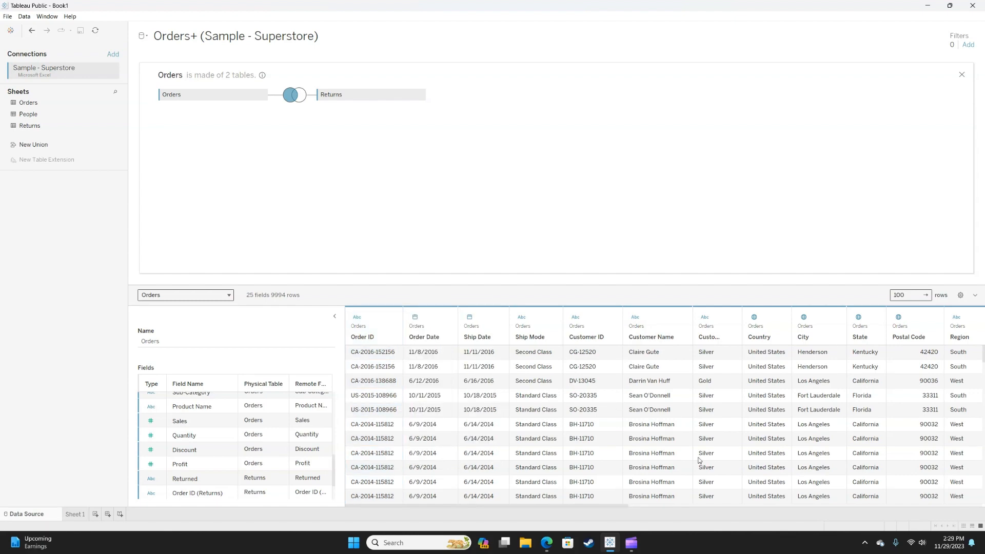
pyautogui.moveTo(585, 507); pyautogui.dragTo(952, 502)
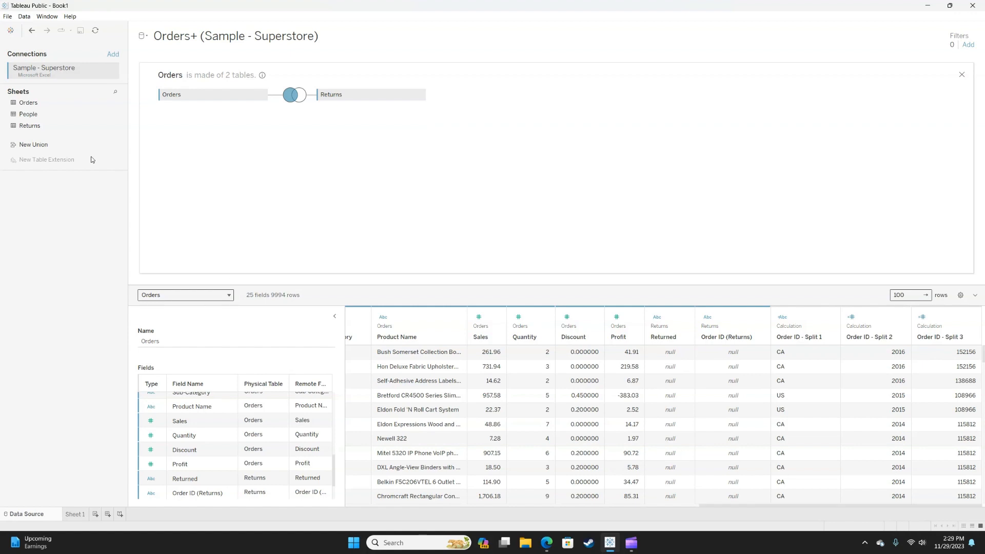
# - Undo the automatic split and custom-split Order ID with the separator "-", splitting off the first 1 column
pyautogui.click(31, 33)
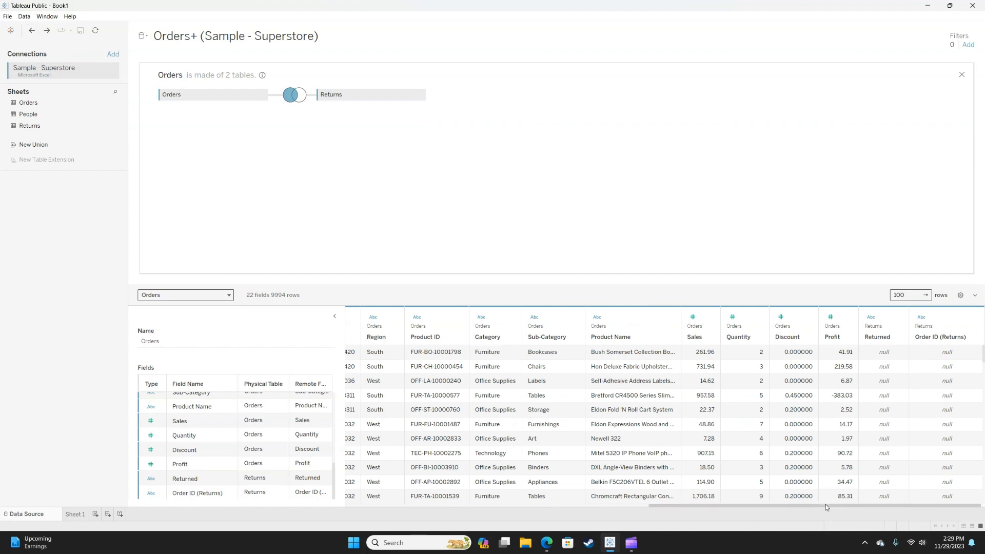
pyautogui.click(361, 503)
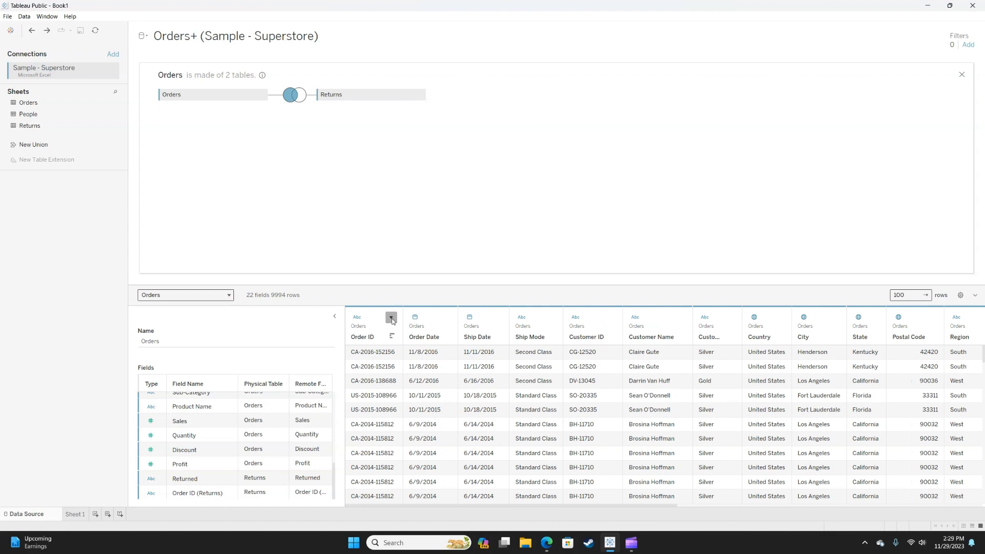
pyautogui.click(391, 318)
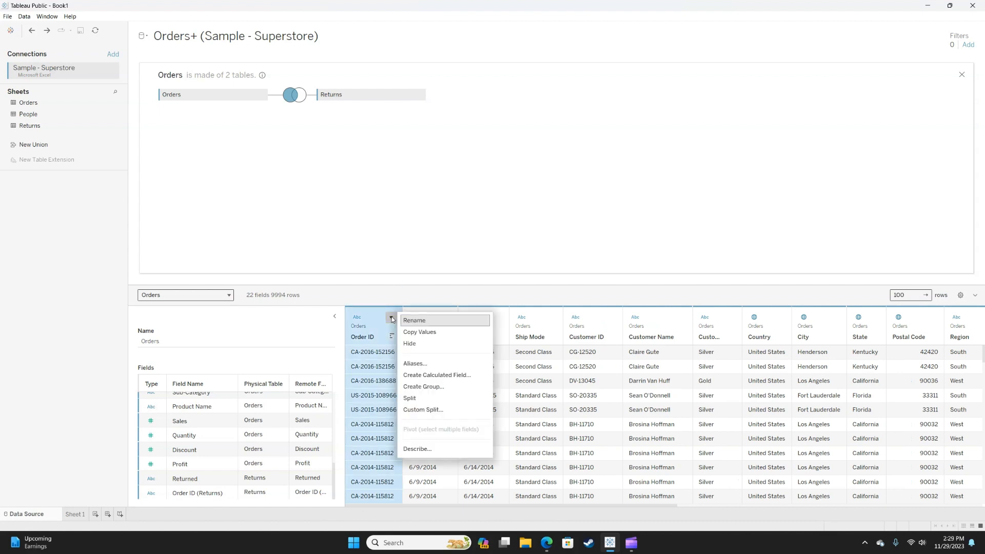
pyautogui.click(436, 410)
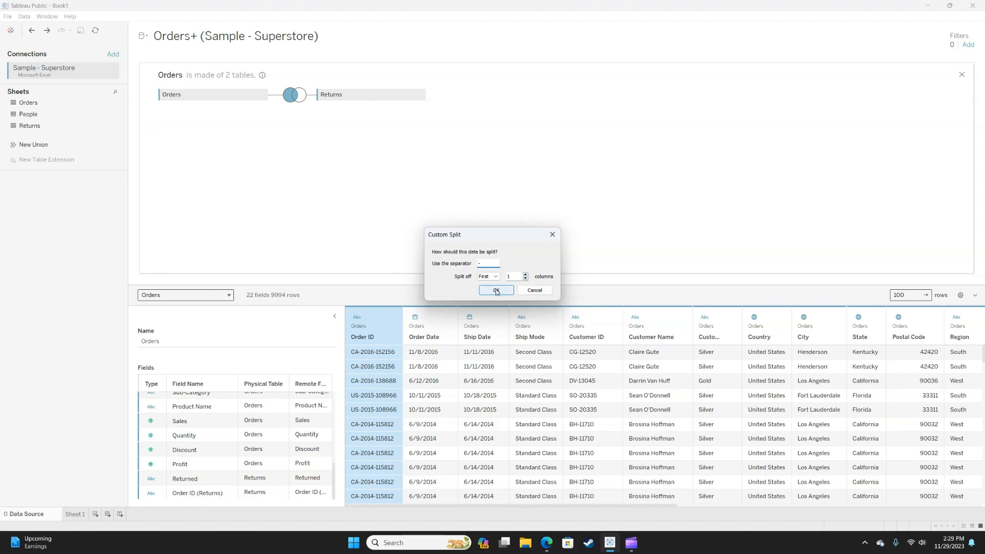
pyautogui.click(496, 291)
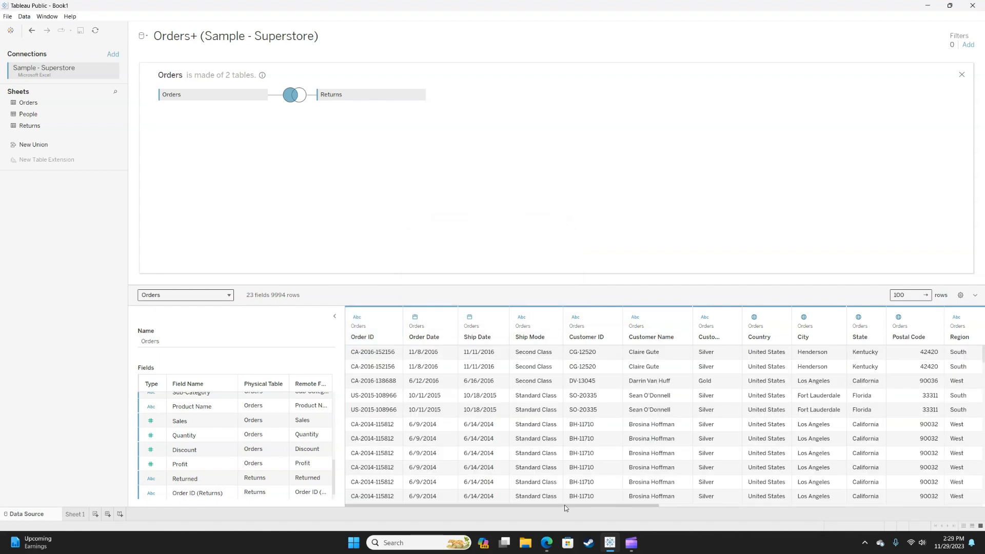
pyautogui.moveTo(565, 508); pyautogui.dragTo(888, 508)
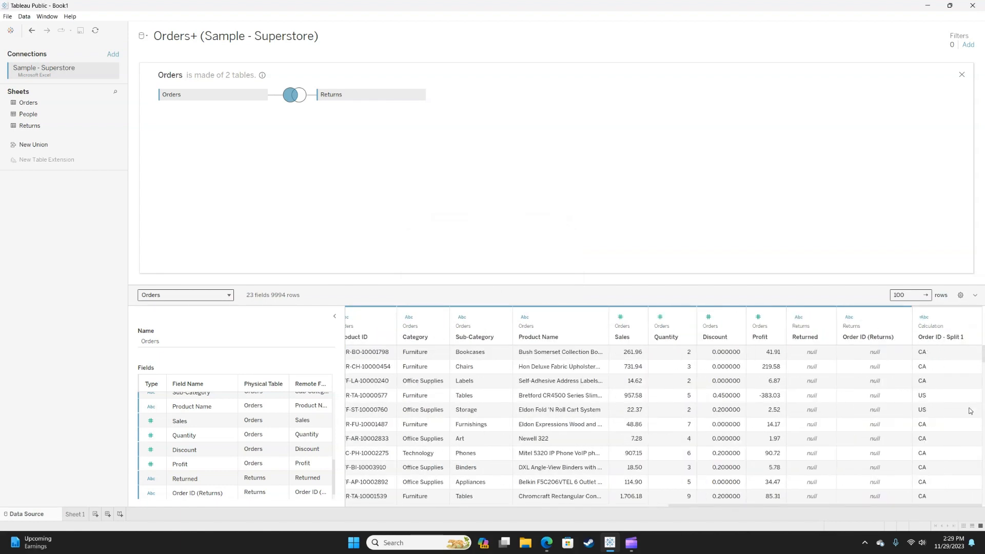
pyautogui.moveTo(955, 330)
pyautogui.doubleClick(952, 338)
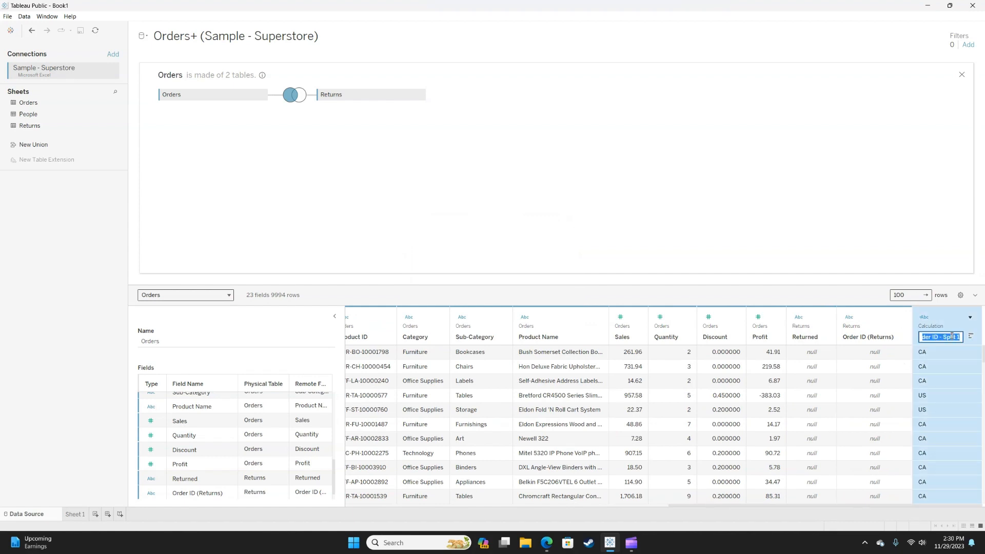
pyautogui.write('Cou')
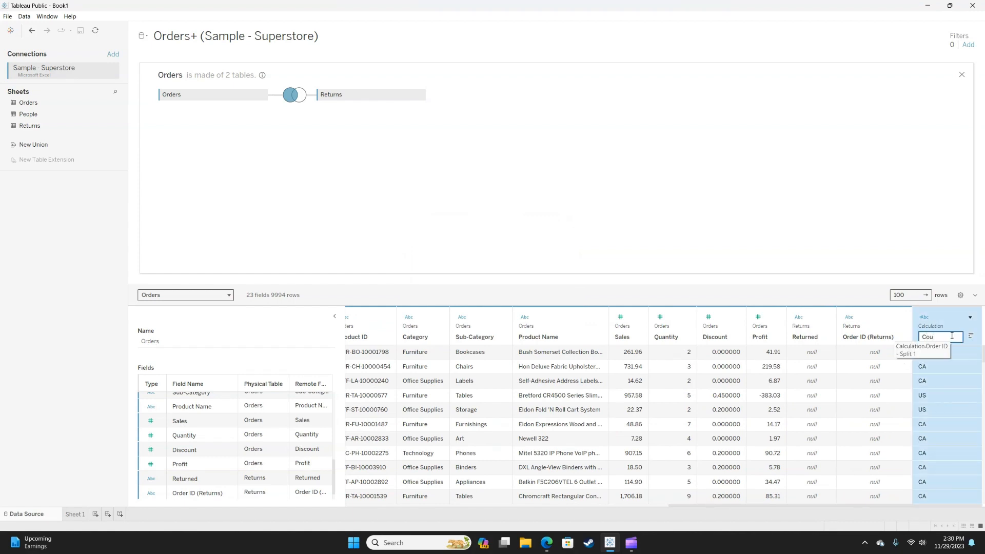
pyautogui.write('ntry')
pyautogui.press('Escape')
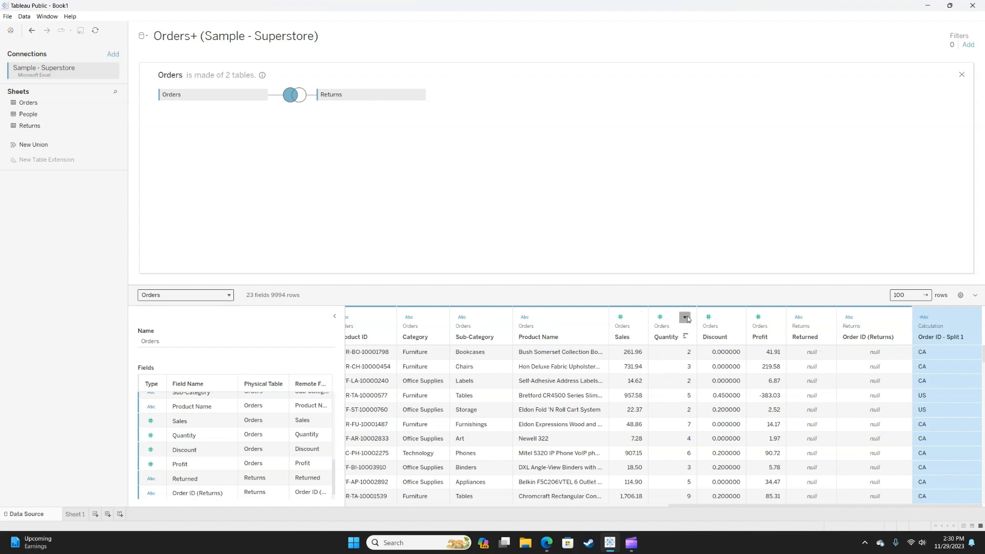
# - Create a calculated field from Sales named Sales Price with the formula [Sales]/[Quantity]
pyautogui.click(637, 317)
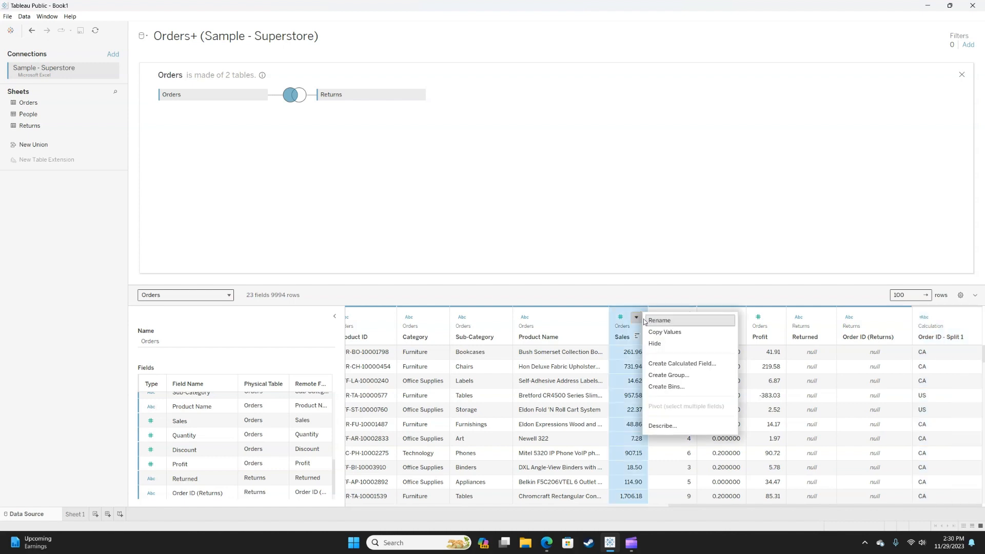
pyautogui.click(670, 364)
pyautogui.click(478, 177)
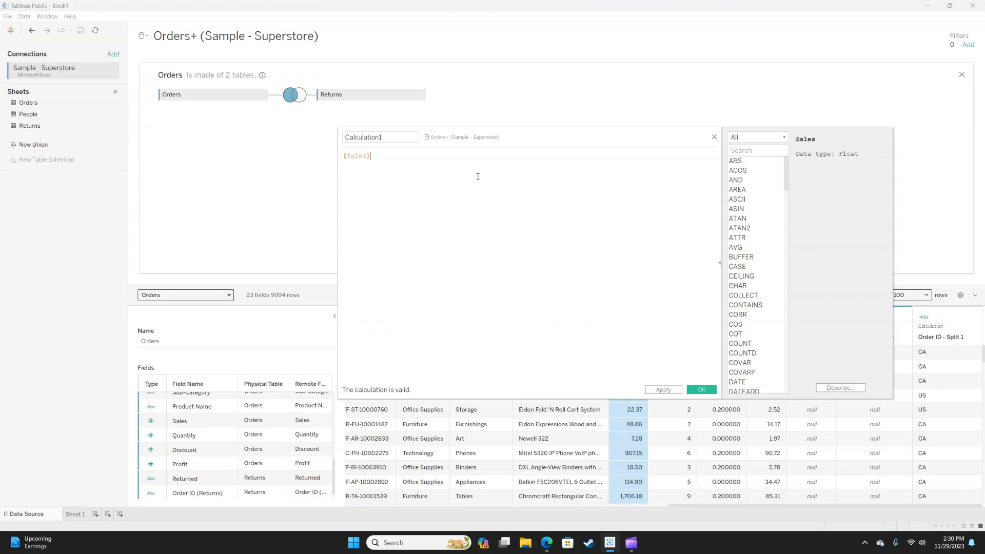
pyautogui.write('/[Quantity]')
pyautogui.doubleClick(379, 137)
pyautogui.write('Sale')
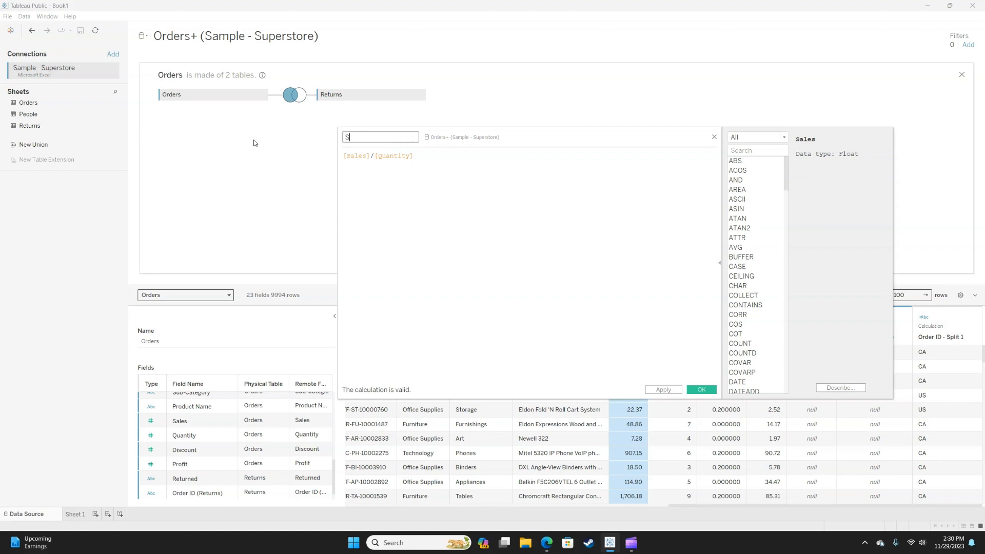
pyautogui.write('s Price')
pyautogui.click(707, 389)
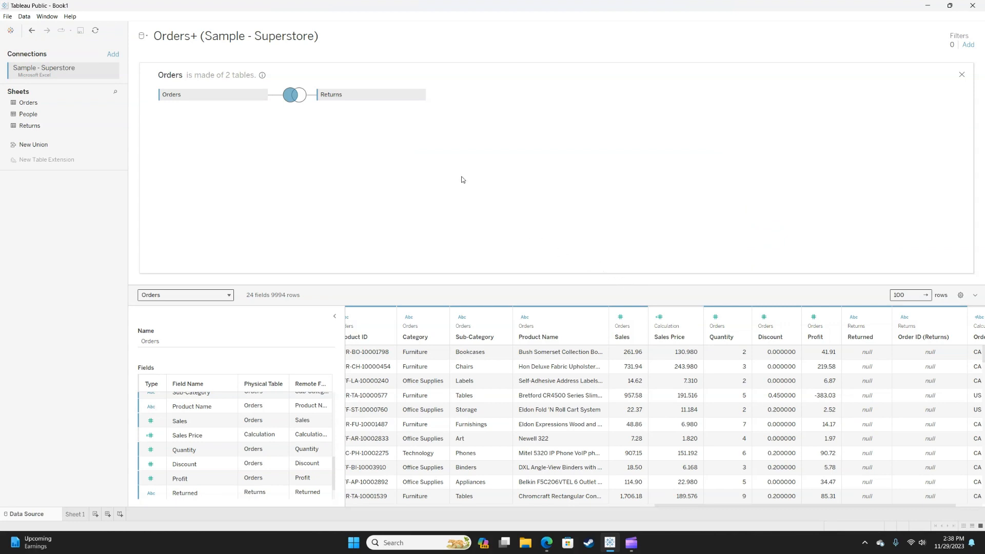
# - Open the join settings between Orders and Returns to review the join type and clause
pyautogui.moveTo(295, 96)
pyautogui.click(296, 96)
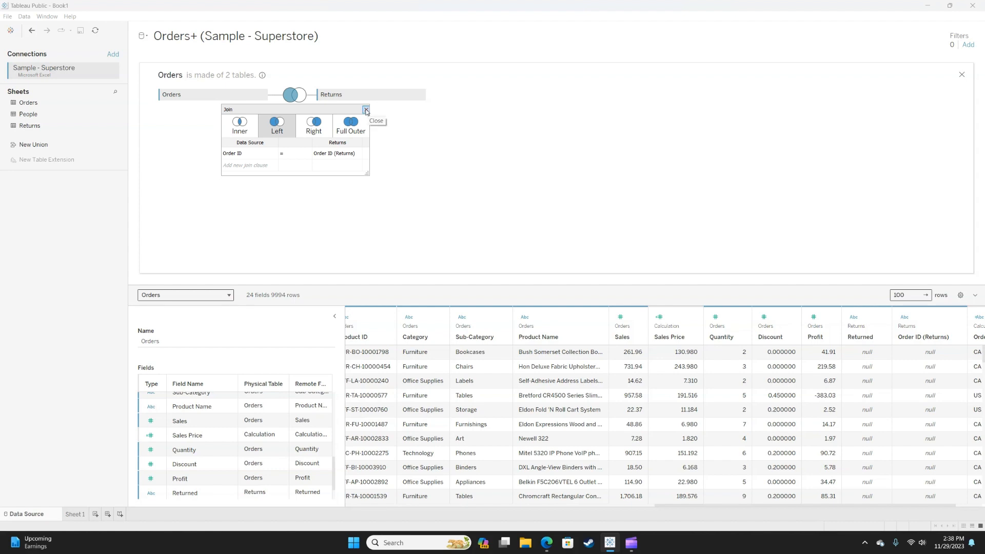
# - Switch to the Tableau Pivot Example spreadsheet in the browser and compare the column headers of Sales Teams West and Sales Teams East
pyautogui.click(549, 548)
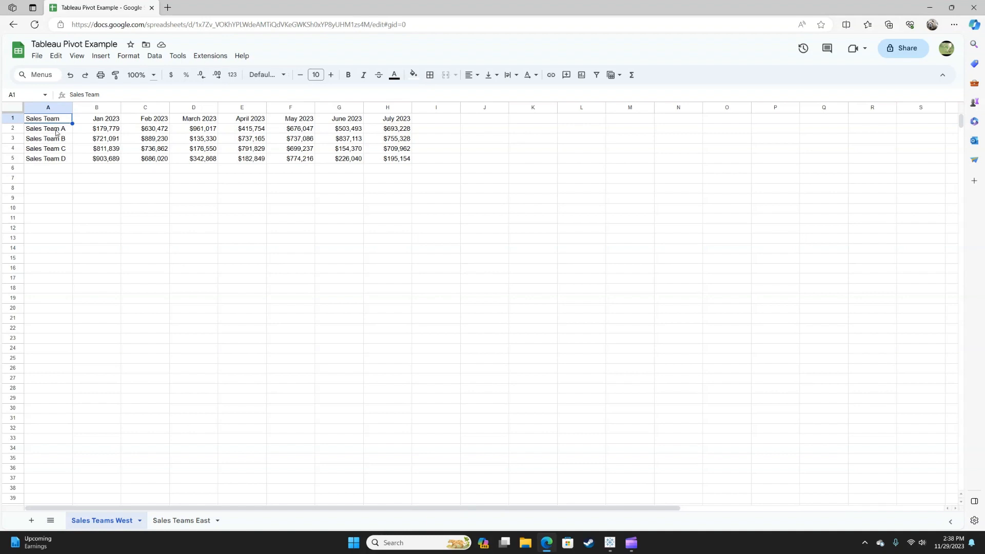
pyautogui.click(181, 521)
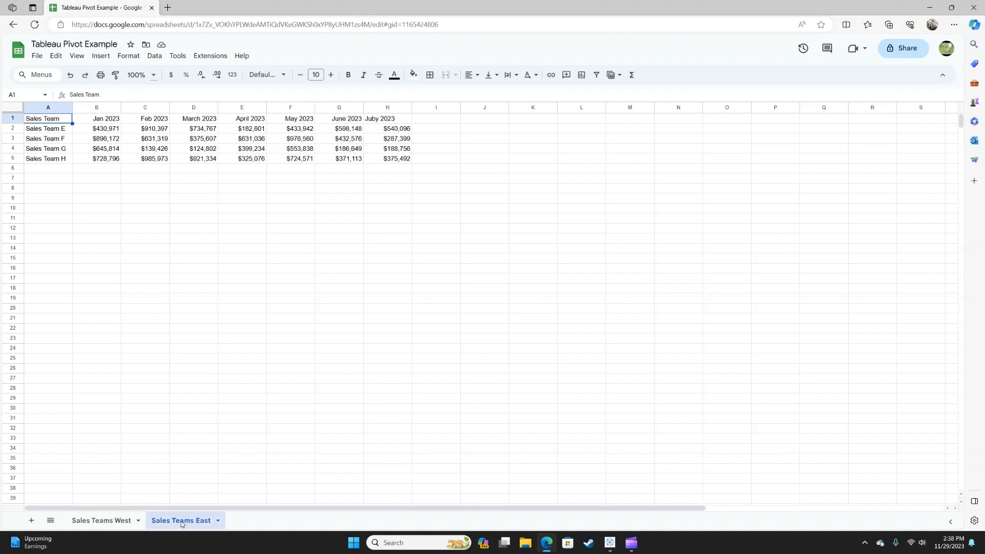
pyautogui.click(118, 521)
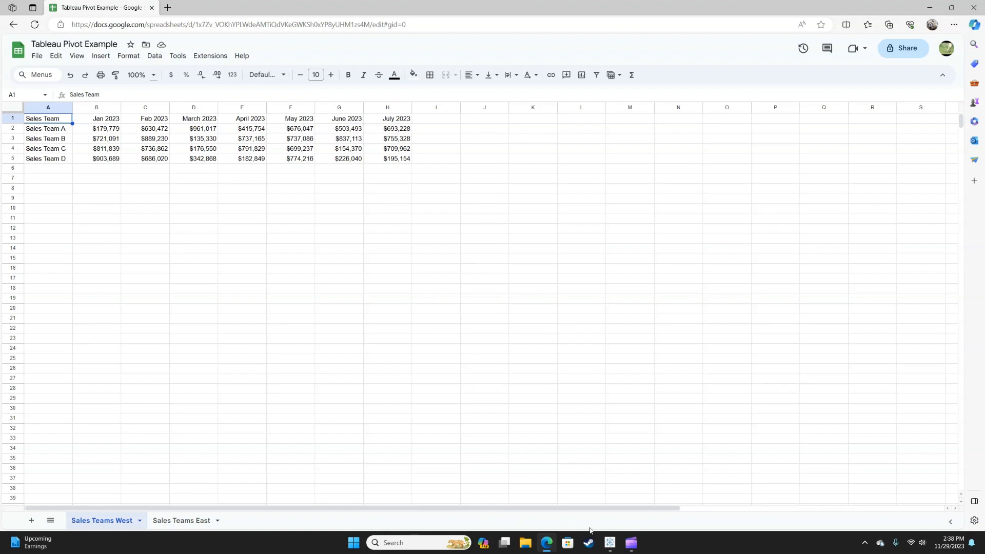
pyautogui.moveTo(610, 538)
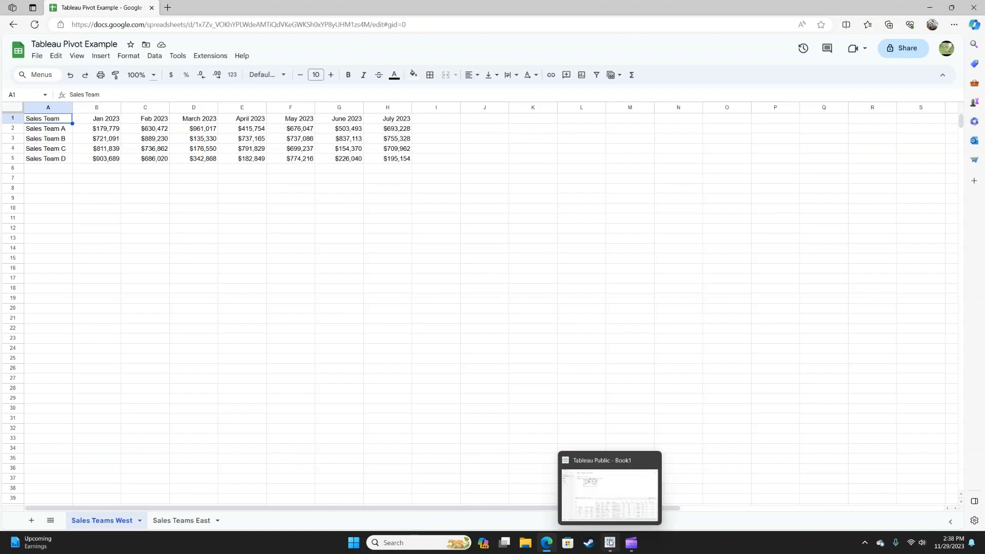
pyautogui.click(181, 521)
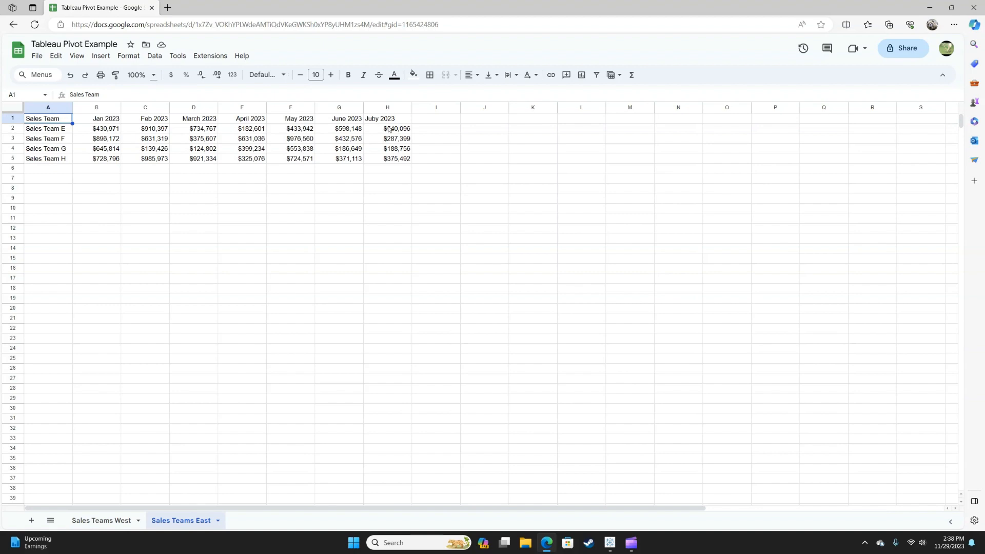
# - Return to Tableau Public, close the join settings and switch the data source to Sales Teams West (Tableau Pivot Example)
pyautogui.click(609, 546)
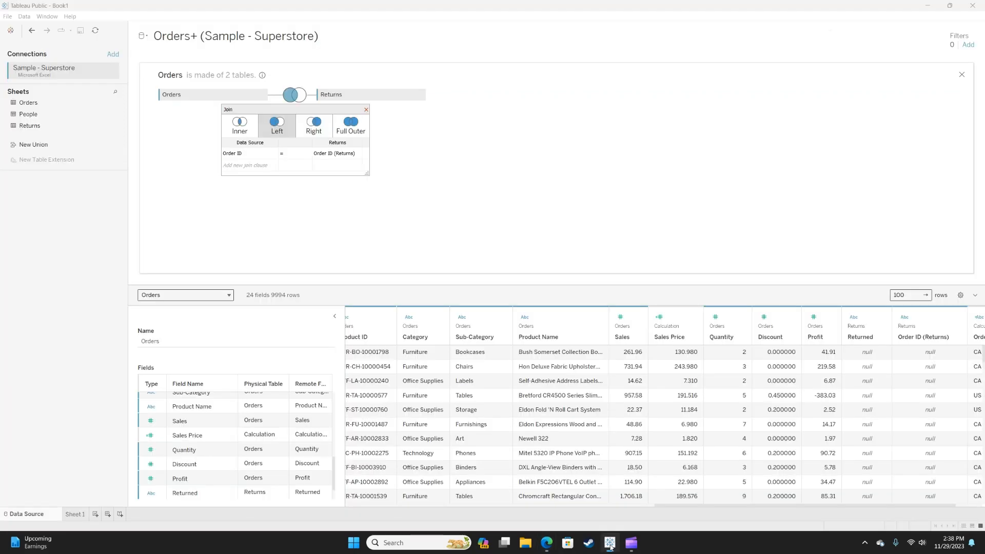
pyautogui.click(366, 110)
pyautogui.click(146, 35)
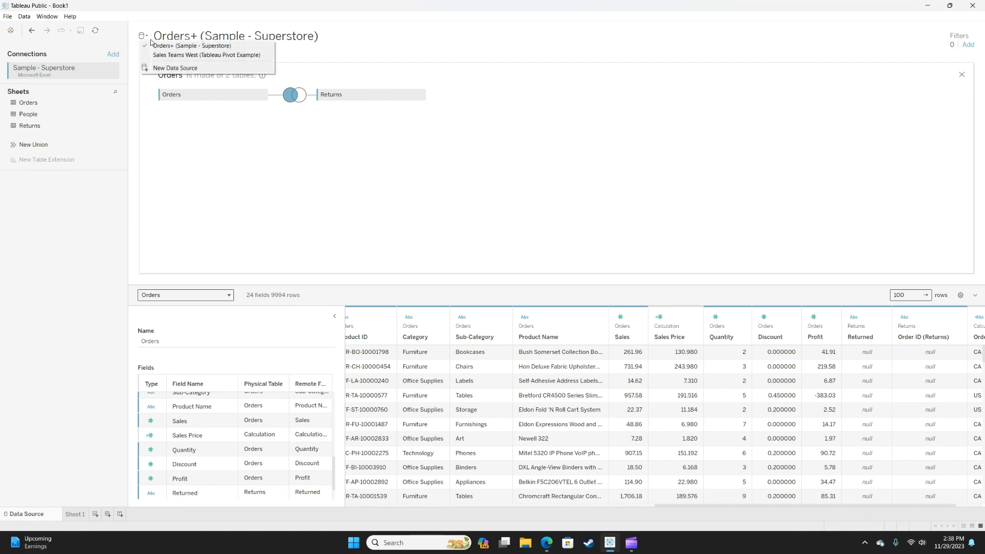
pyautogui.click(160, 55)
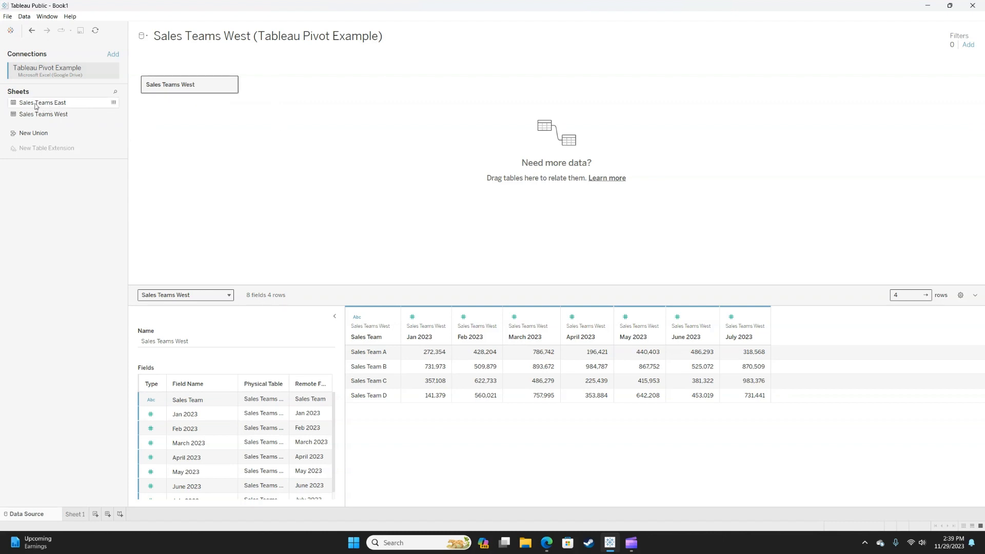
# - Union the Sales Teams East sheet with the Sales Teams West table on the canvas
pyautogui.moveTo(28, 104); pyautogui.dragTo(176, 99)
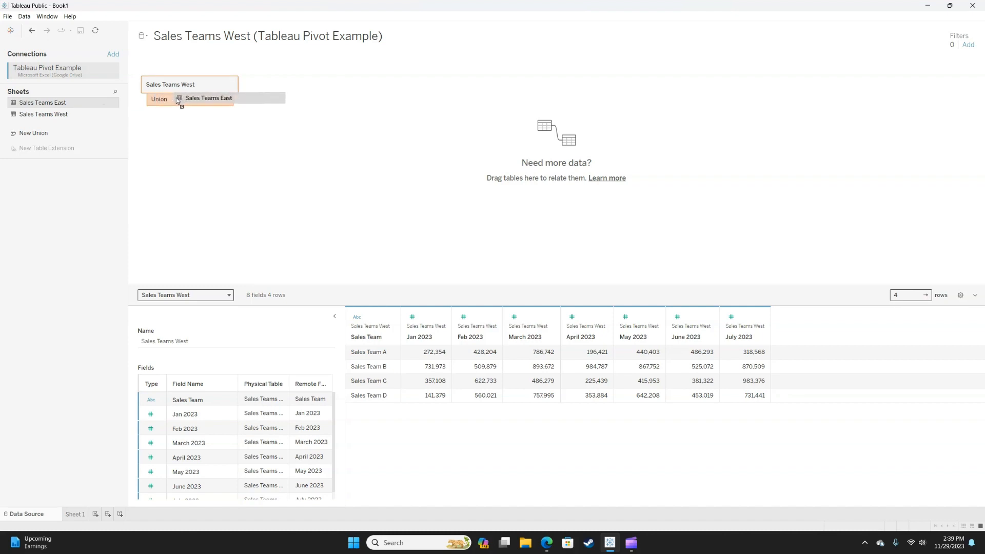
pyautogui.moveTo(177, 97); pyautogui.dragTo(175, 99)
pyautogui.moveTo(174, 99); pyautogui.dragTo(175, 98)
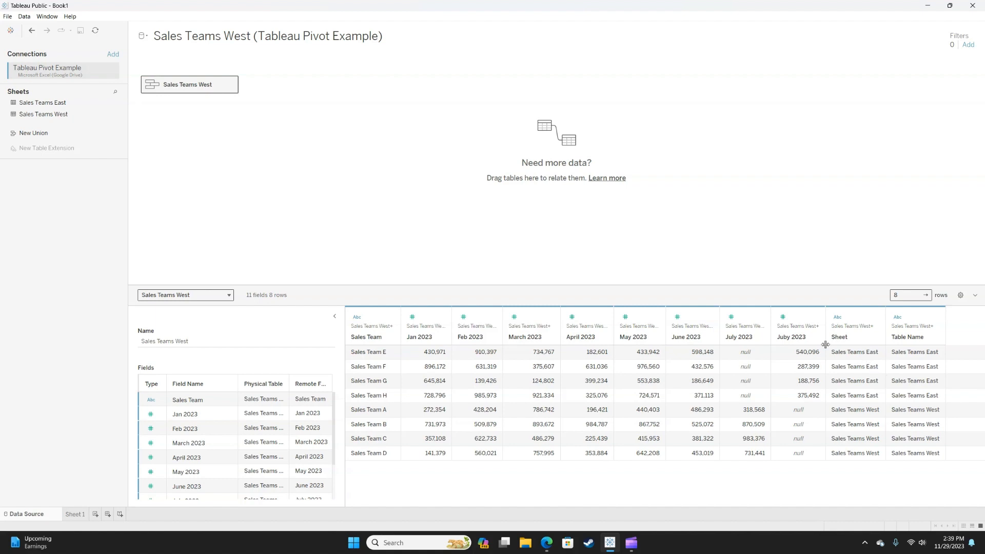
# - Merge the mismatched July 2023 and Juby 2023 fields into a single column
pyautogui.click(794, 324)
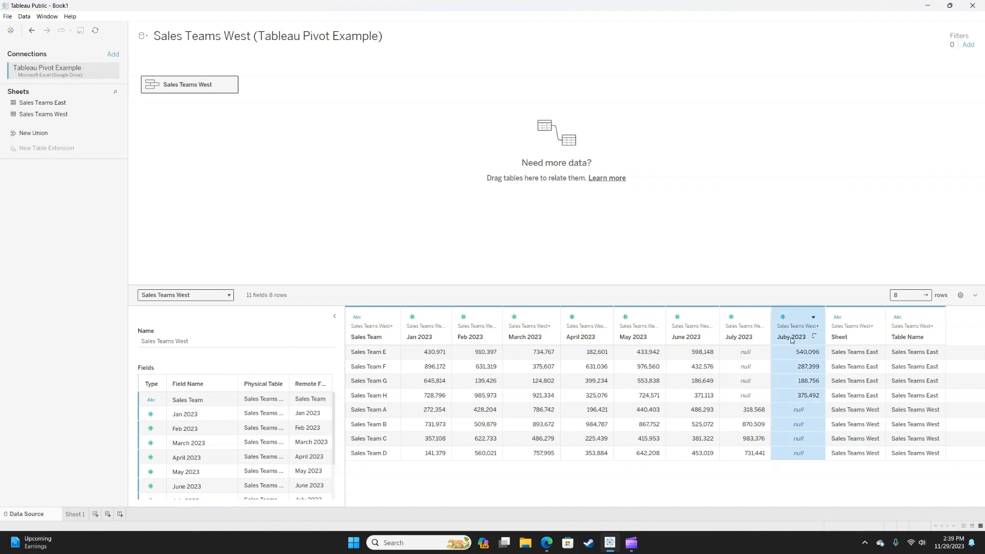
pyautogui.keyDown('ctrl'); pyautogui.click(746, 319); pyautogui.keyUp('ctrl')
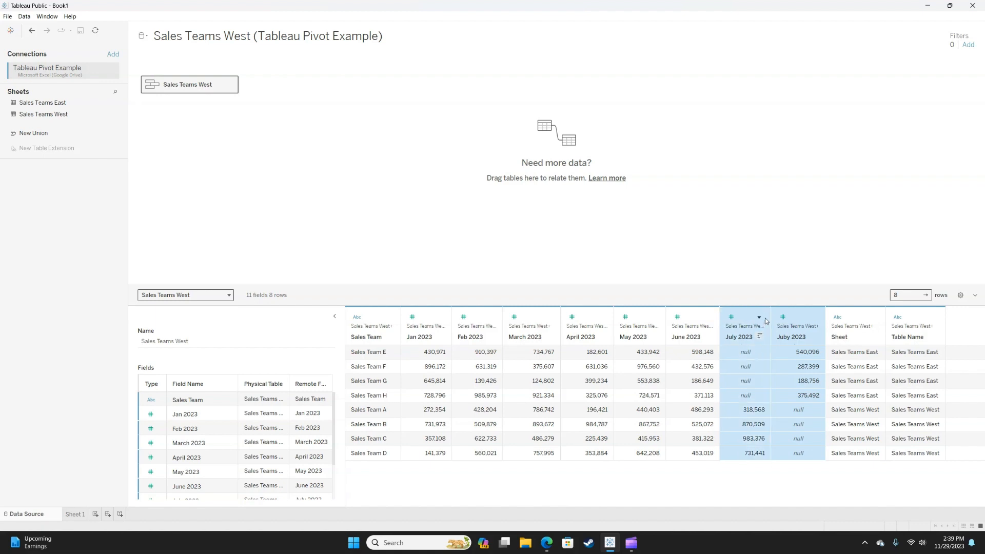
pyautogui.click(760, 318)
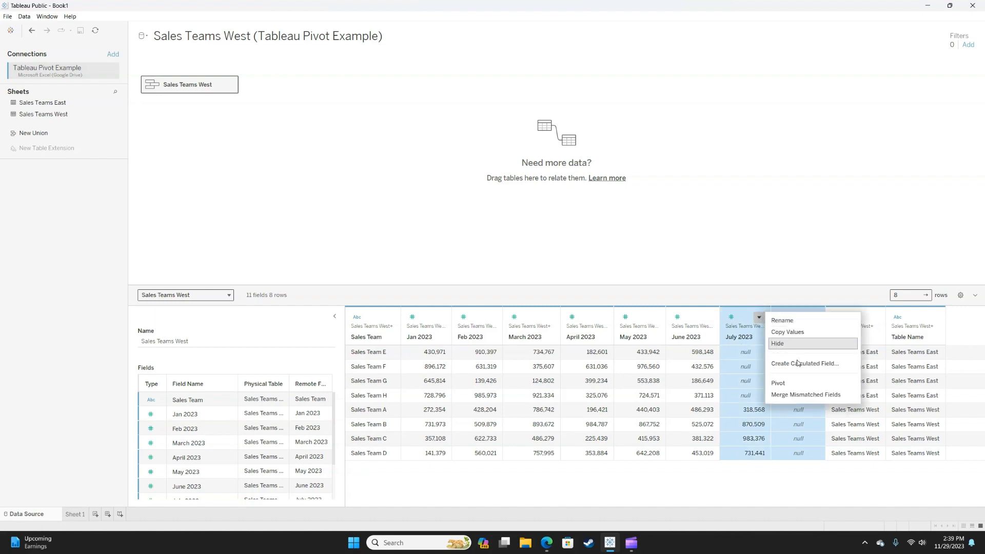
pyautogui.click(802, 397)
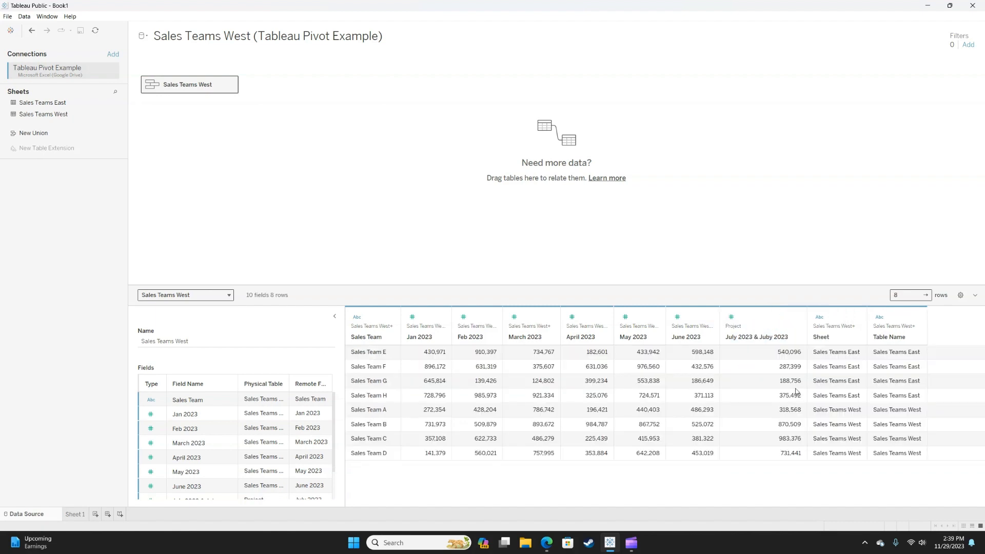
# - Rename the merged July column to July 2023
pyautogui.doubleClick(762, 337)
pyautogui.write('J')
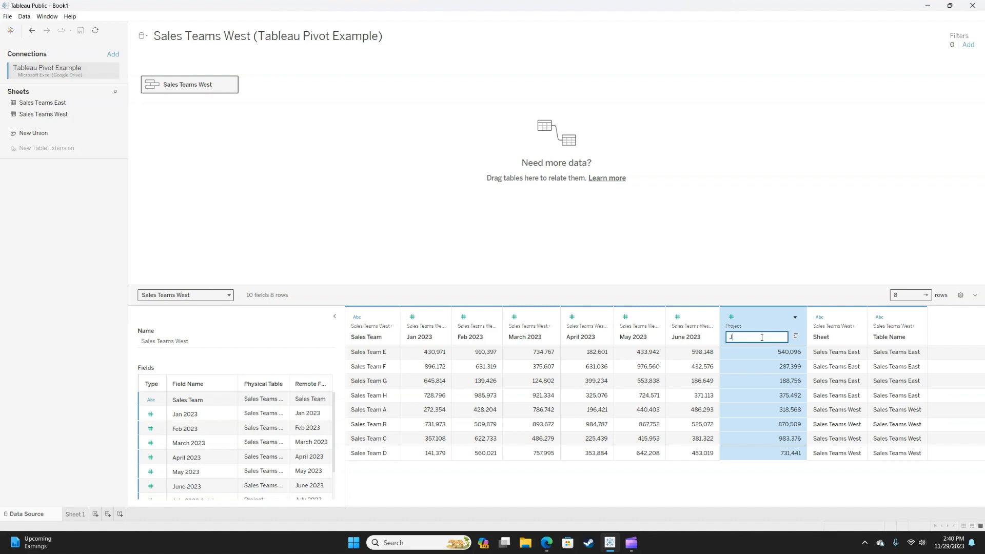
pyautogui.write('uly 2023')
pyautogui.press('Return')
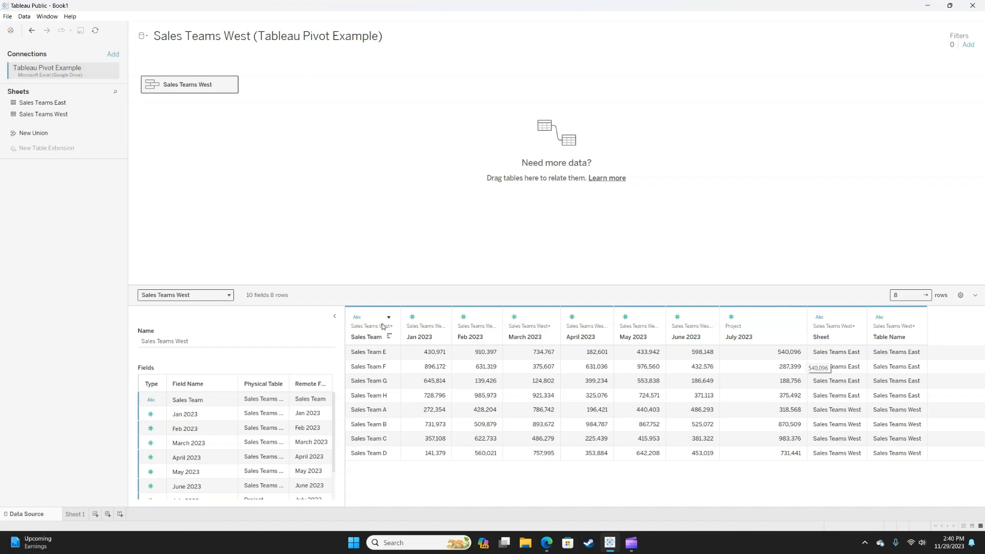
# - Pivot the month columns from Jan 2023 through July 2023 into rows
pyautogui.click(430, 322)
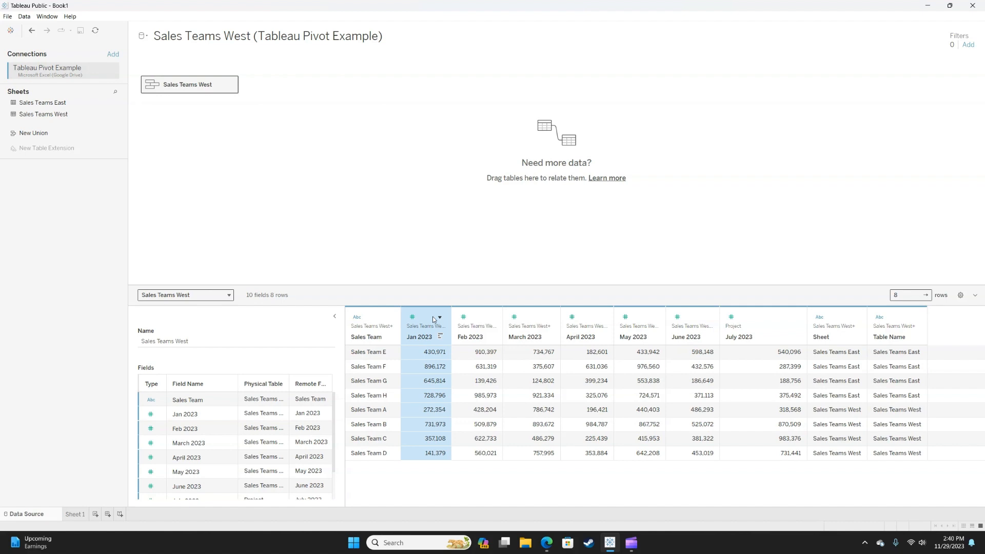
pyautogui.keyDown('shift'); pyautogui.click(761, 321); pyautogui.keyUp('shift')
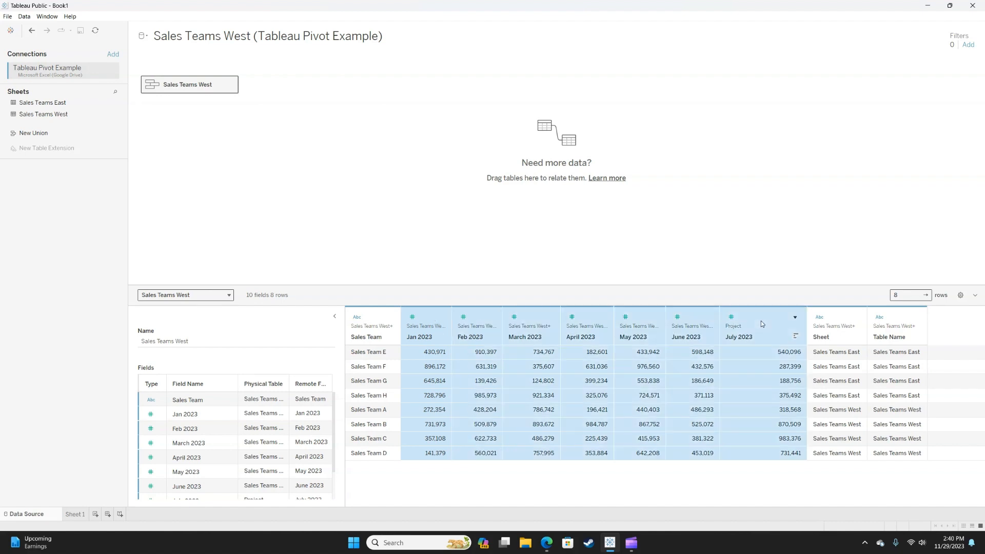
pyautogui.click(794, 319)
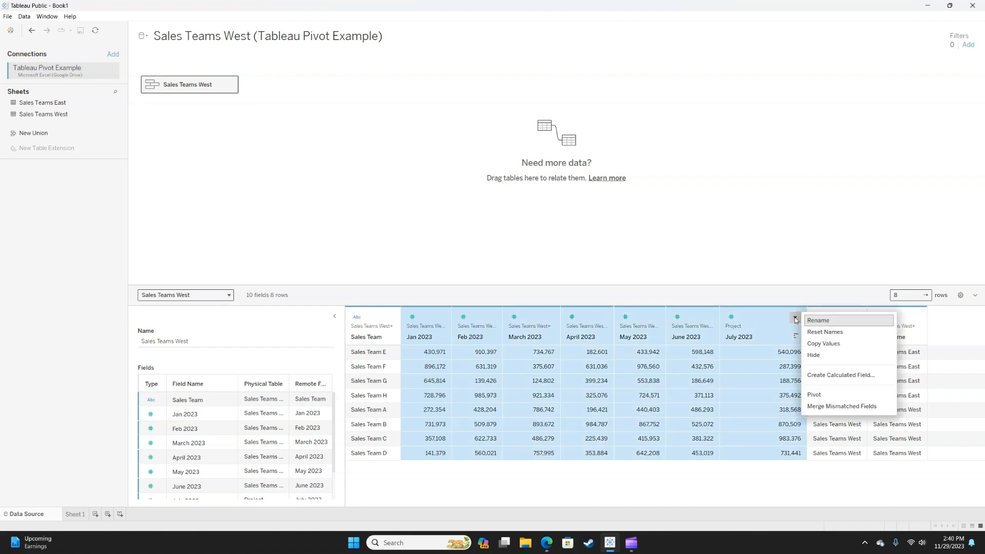
pyautogui.click(824, 395)
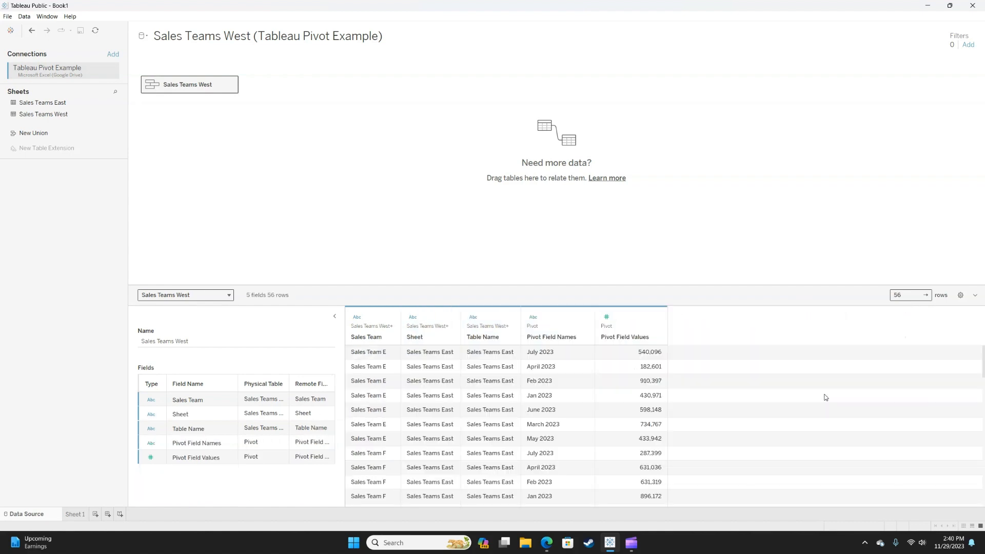
# - Rename the Pivot Field Names column to Date and the Pivot Field Values column to Sales
pyautogui.doubleClick(544, 337)
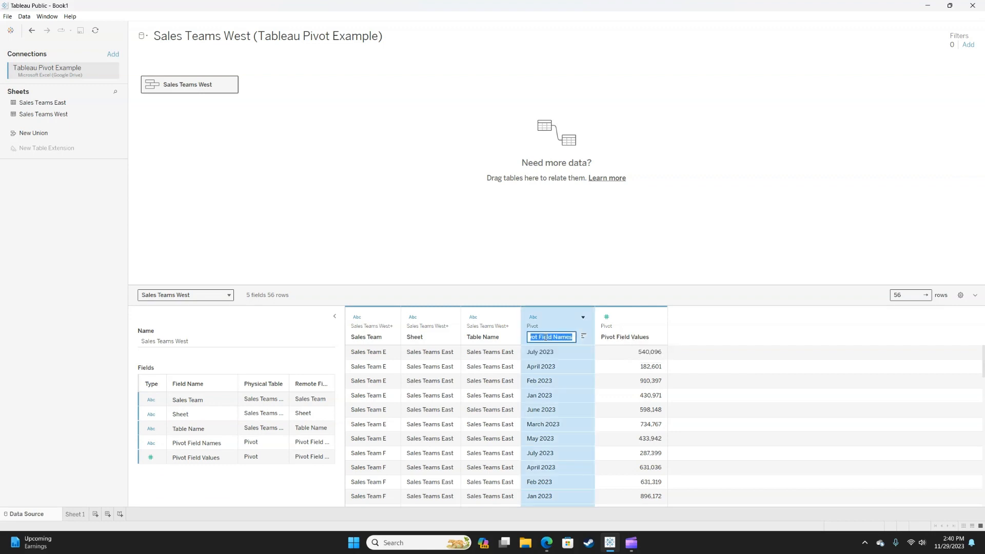
pyautogui.write('Date')
pyautogui.press('Return')
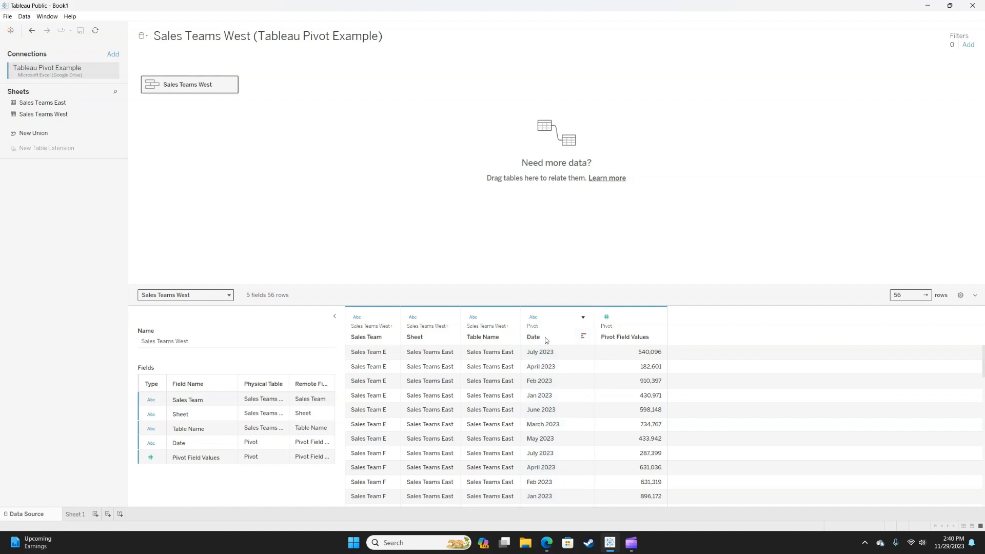
pyautogui.doubleClick(626, 337)
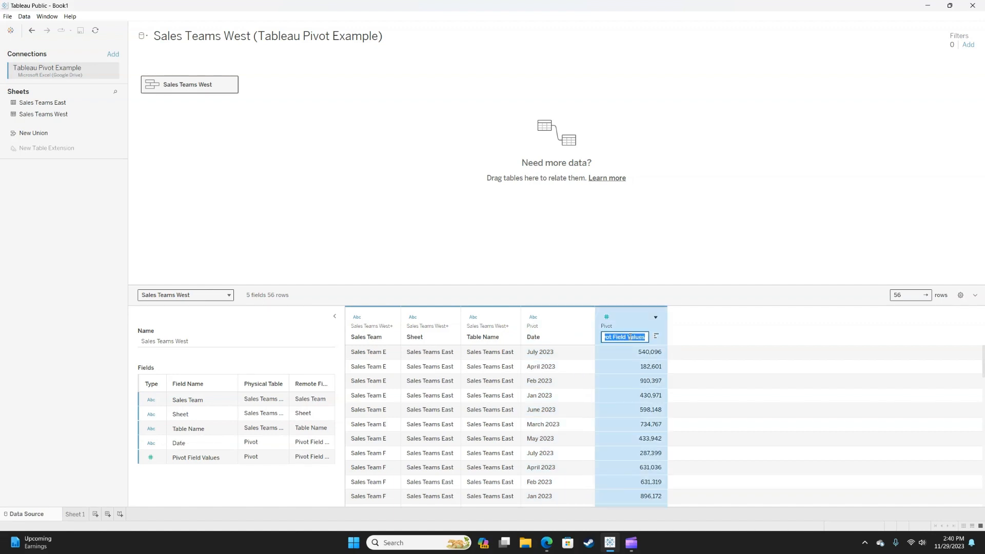
pyautogui.write('Sales')
pyautogui.press('Return')
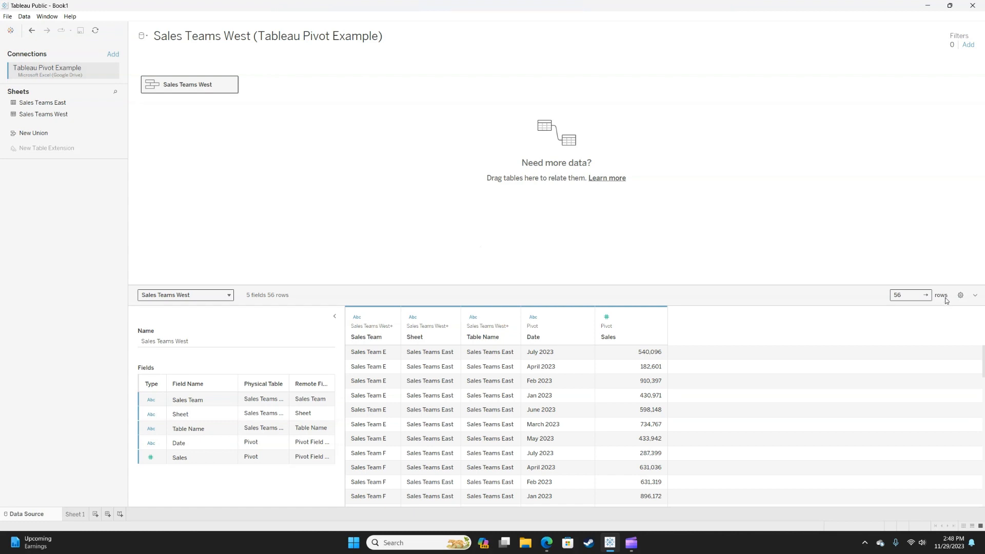
pyautogui.click(952, 302)
pyautogui.click(956, 300)
pyautogui.click(961, 296)
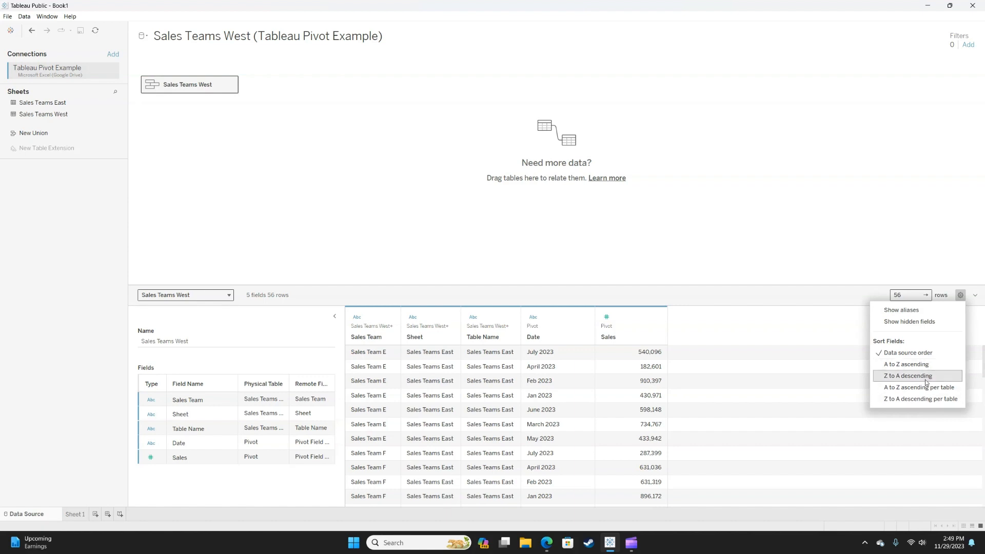
pyautogui.click(918, 258)
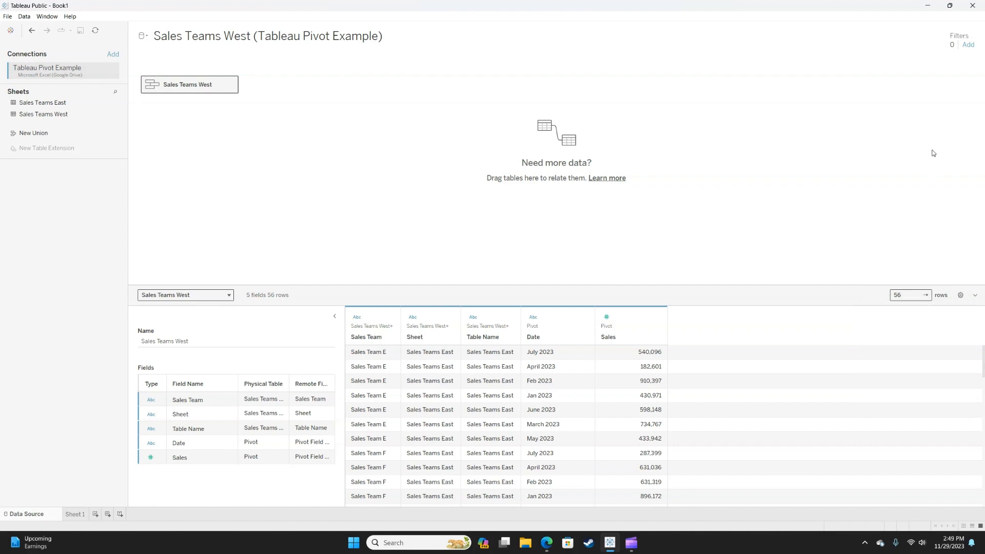
# - Try a data source filter on the Date field with June 2023, March 2023 and May 2023 selected, and discard it
pyautogui.click(967, 48)
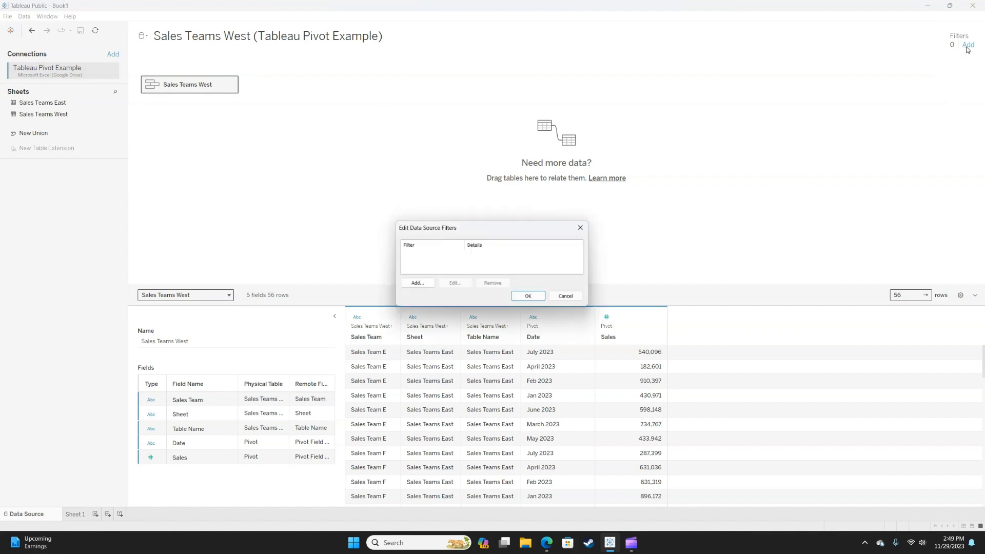
pyautogui.click(424, 285)
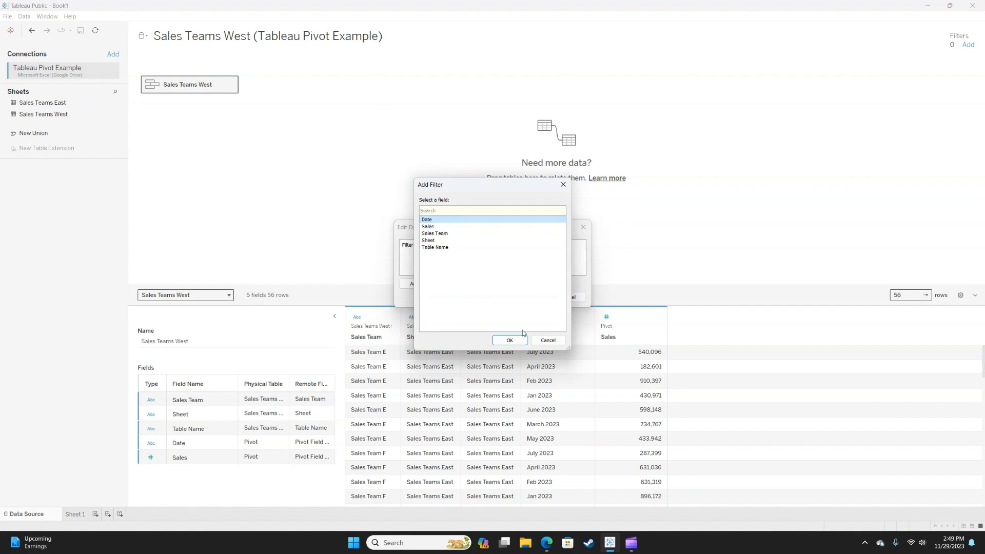
pyautogui.click(510, 340)
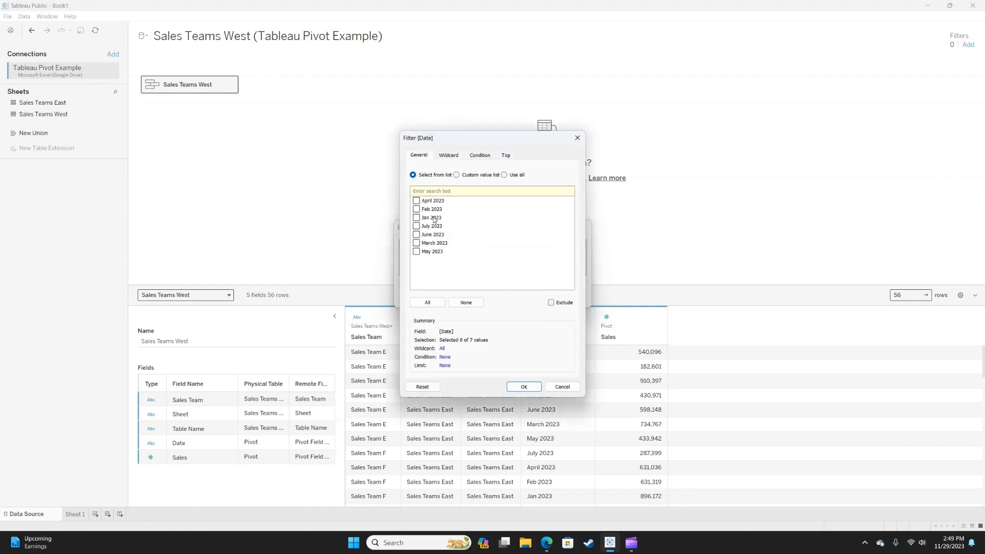
pyautogui.click(417, 234)
pyautogui.click(417, 243)
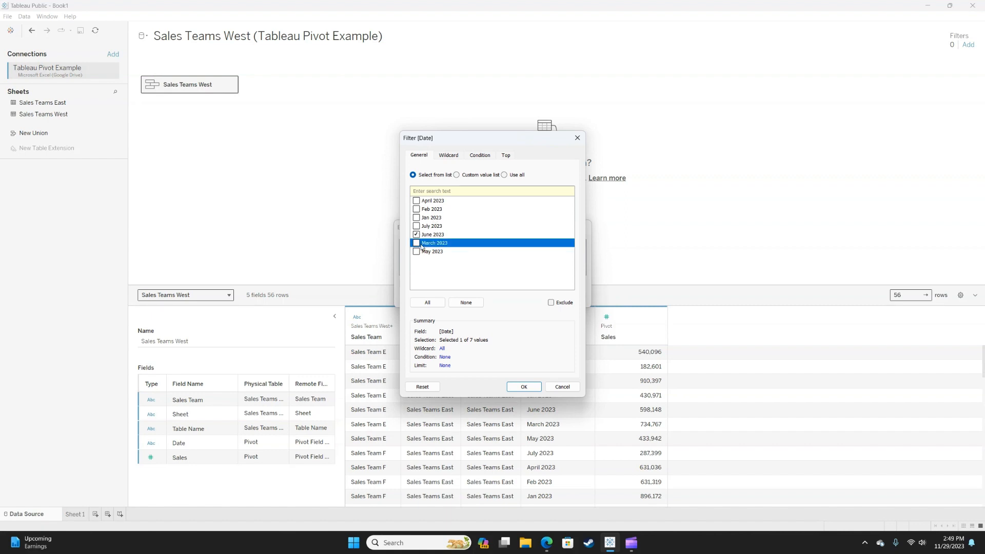
pyautogui.click(417, 252)
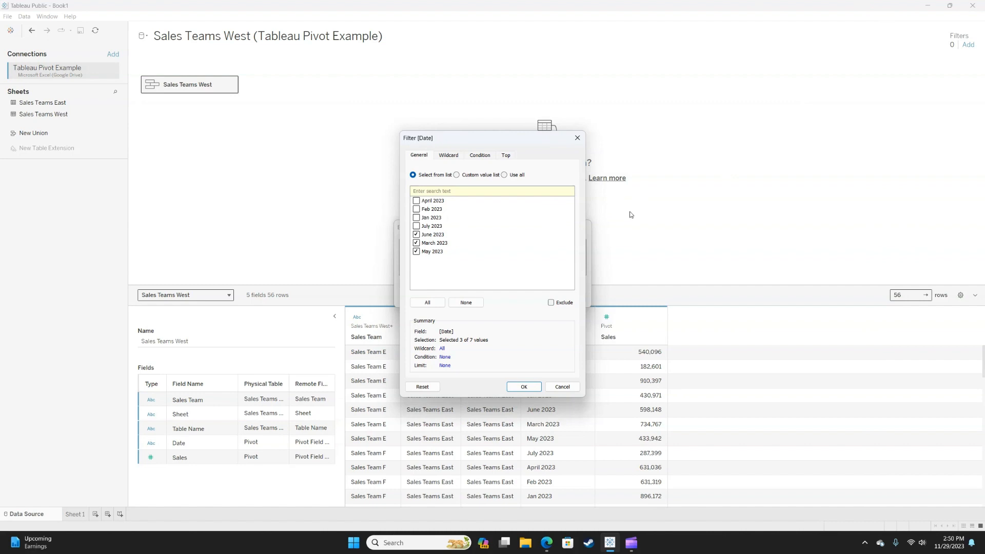
pyautogui.click(564, 391)
pyautogui.click(564, 299)
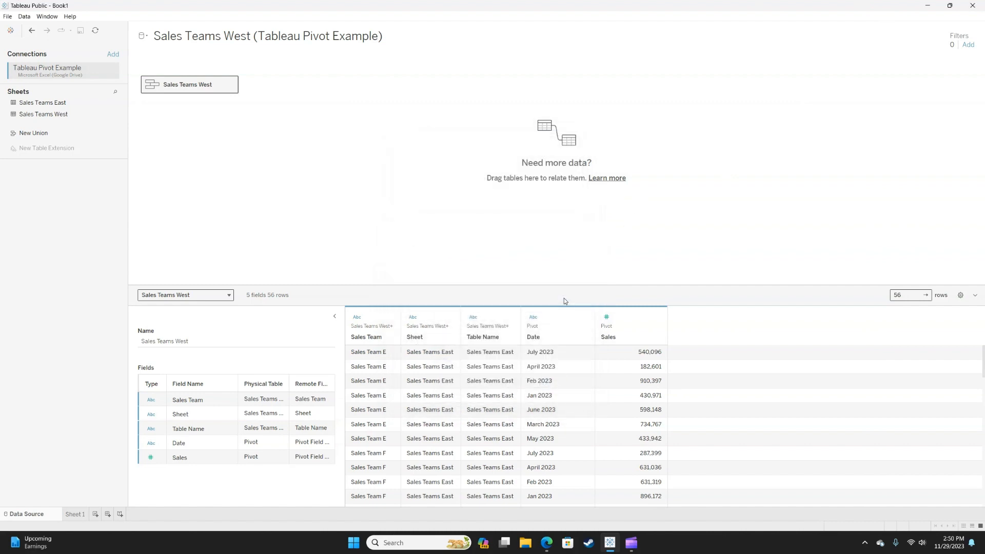